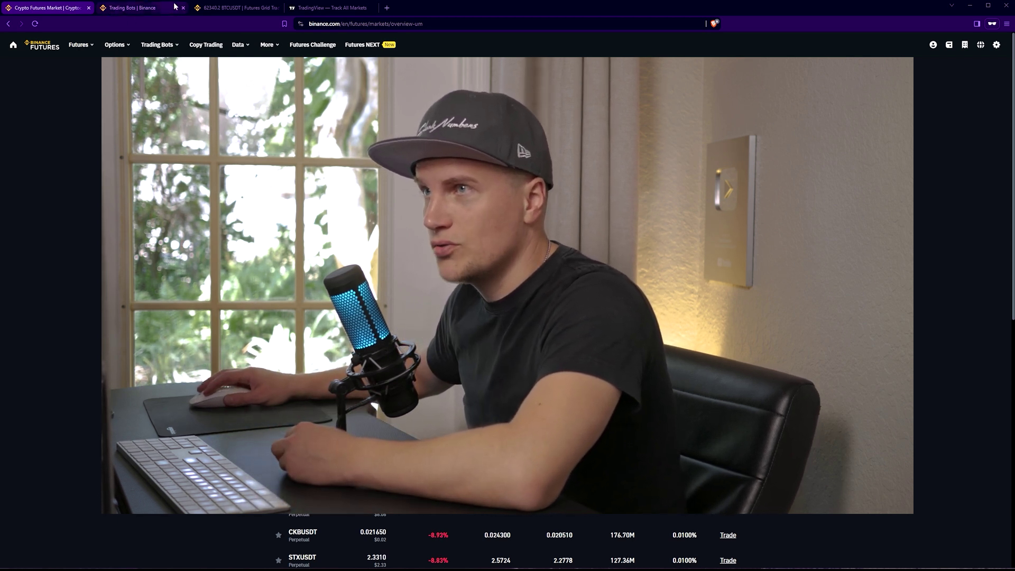
Switch to the Trading Bots | Binance tab showing the bot list and Futures Grid marketplace.
left_click(155, 10)
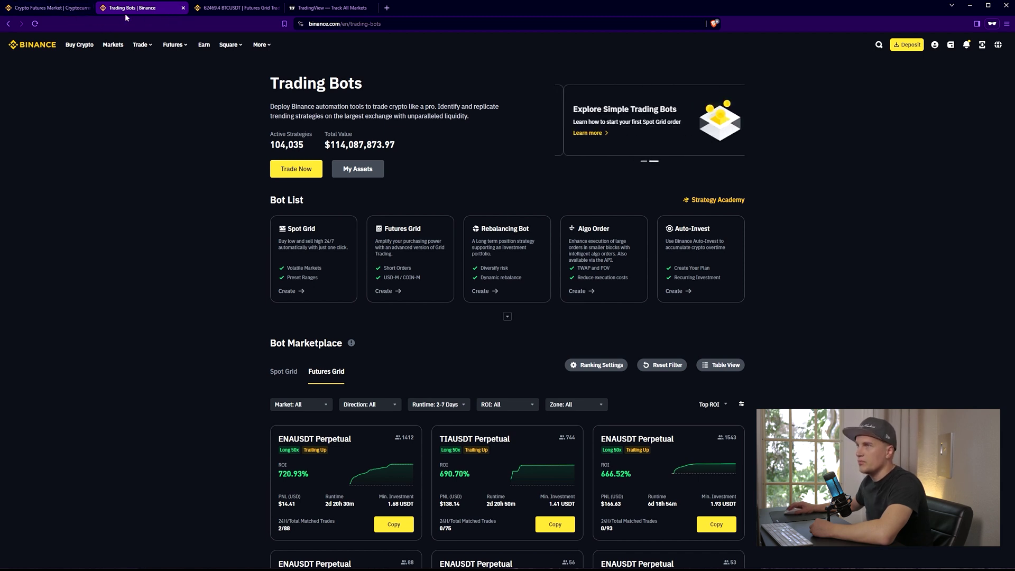
left_click(62, 8)
scroll(392, 211, "down", 4)
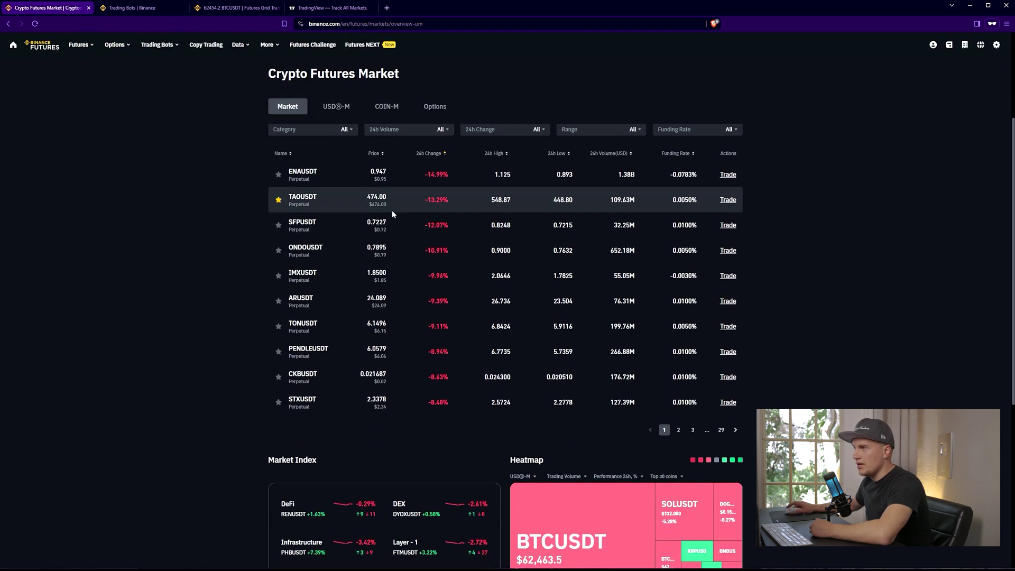
scroll(408, 215, "up", 2)
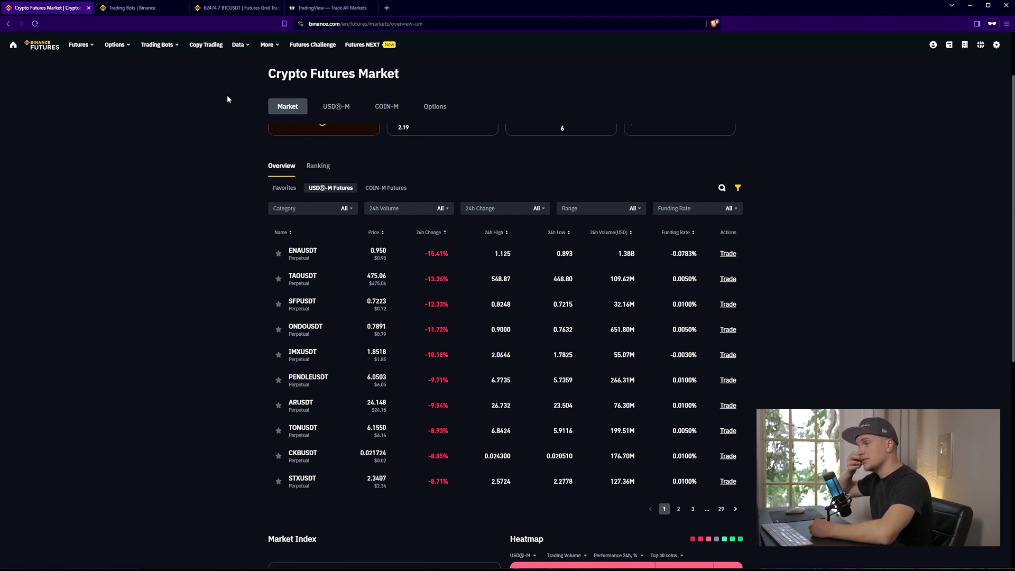
mouse_move(231, 46)
left_click(160, 9)
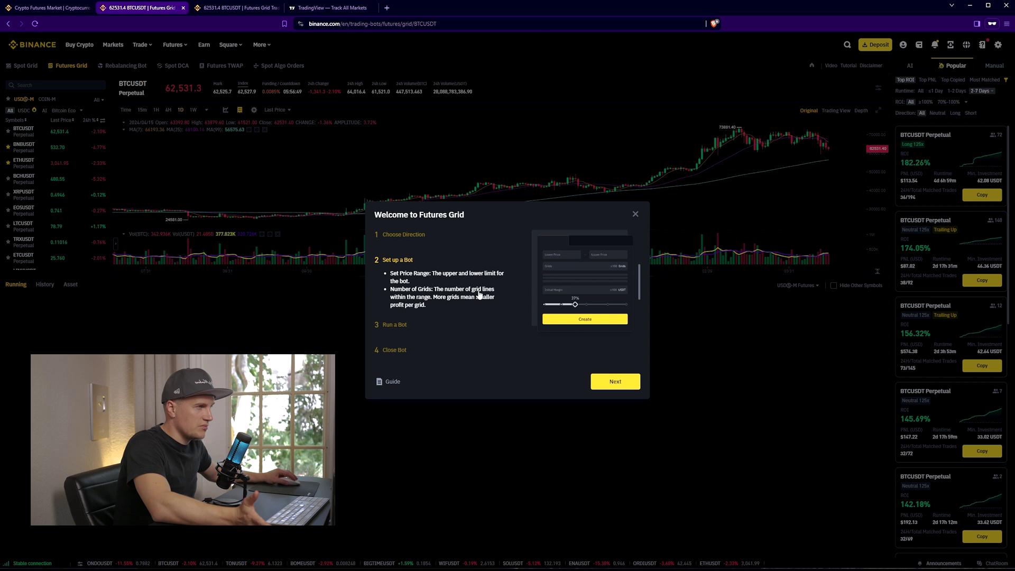
Advance the Welcome to Futures Grid guide to its Run a Bot step.
left_click(619, 376)
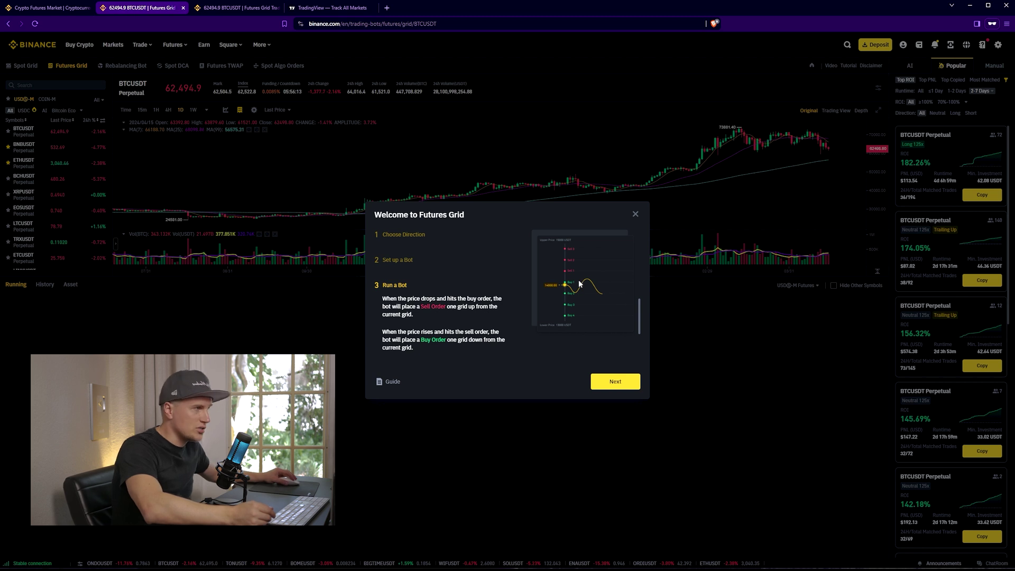
Step through the Close Bot page and choose Start Trading to end the guide.
left_click(616, 382)
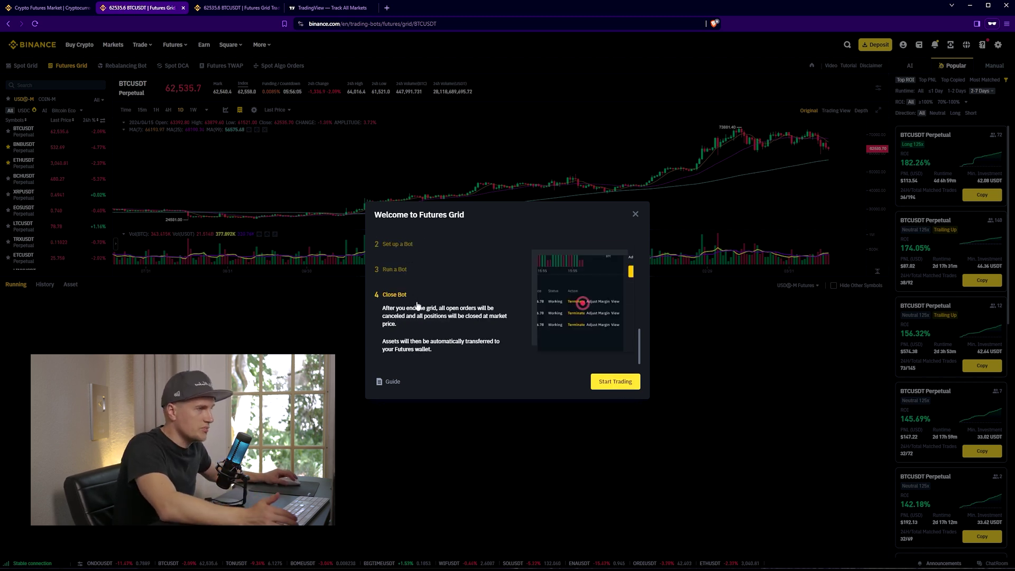
left_click(619, 386)
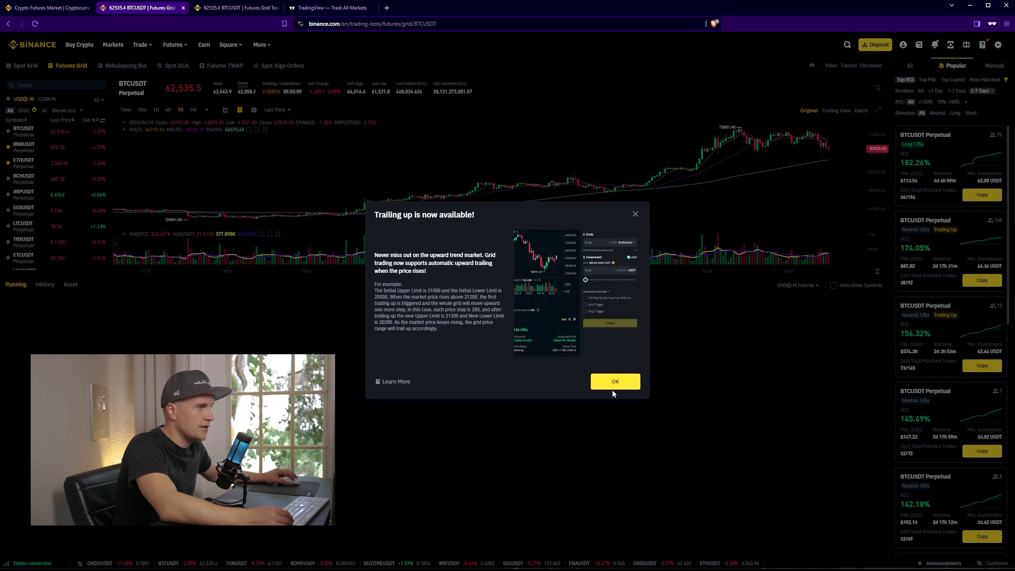
Dismiss the 'Trailing up is now available!' announcement and the Tips notice.
triple_click(382, 213)
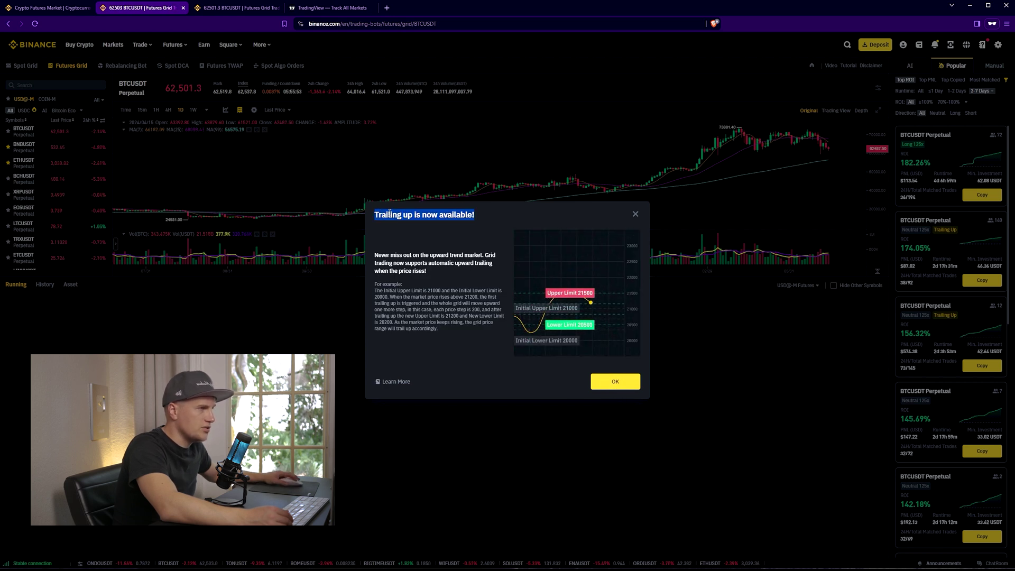
left_click(391, 214)
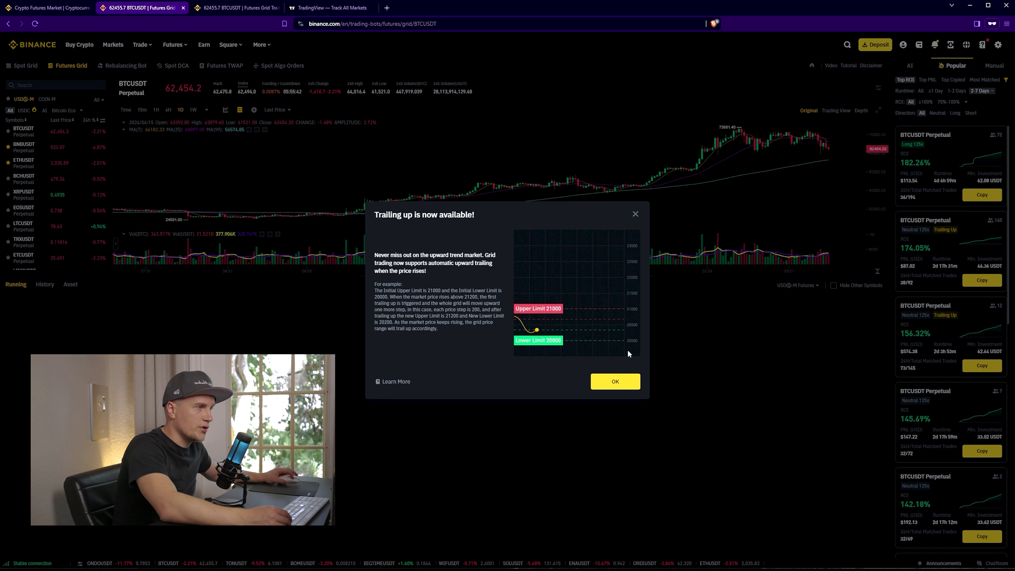
left_click(613, 381)
left_click(533, 388)
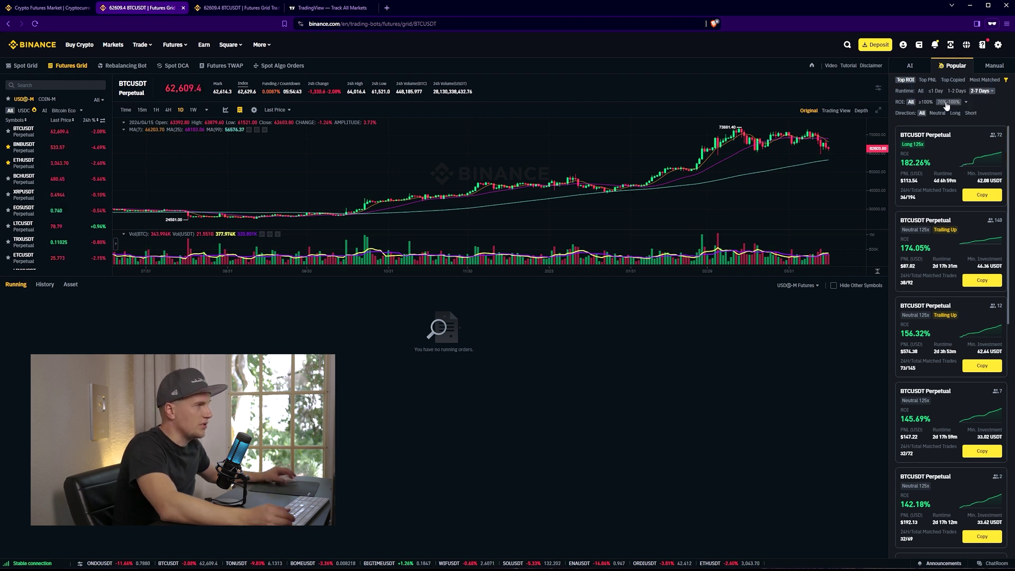
Switch the grid form from AI to Manual parameters with Neutral direction.
left_click(911, 65)
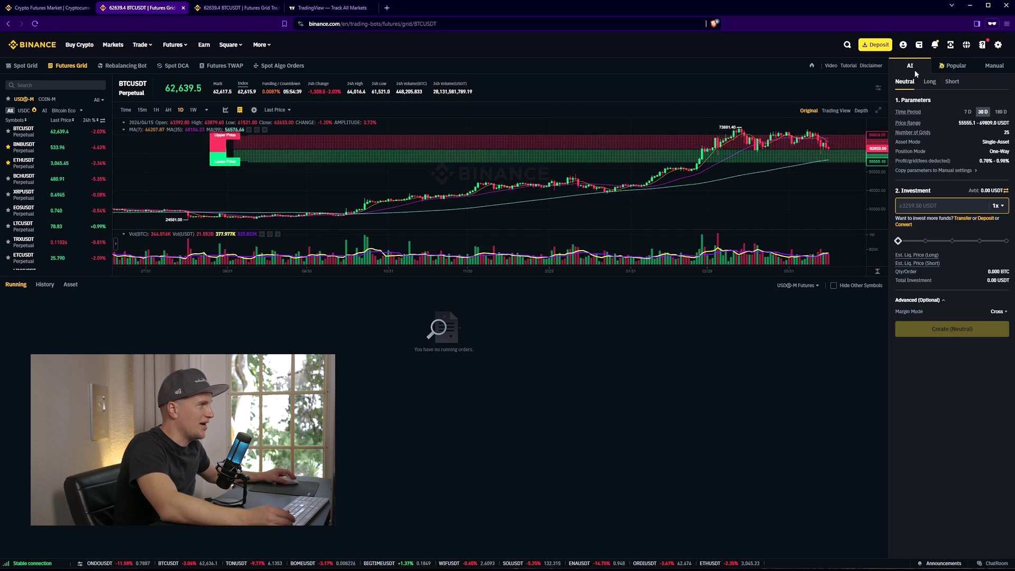
left_click(994, 66)
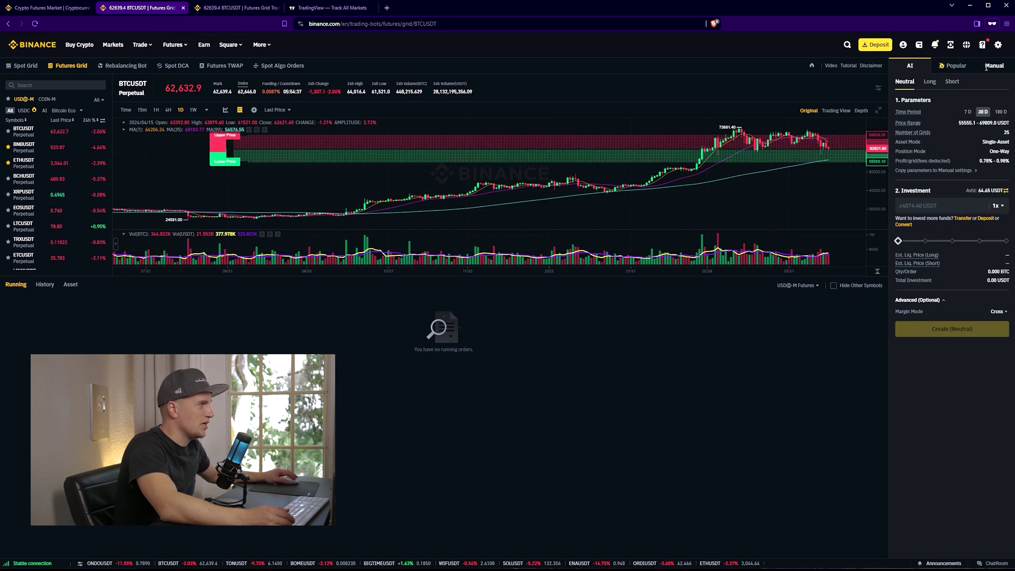
left_click(934, 115)
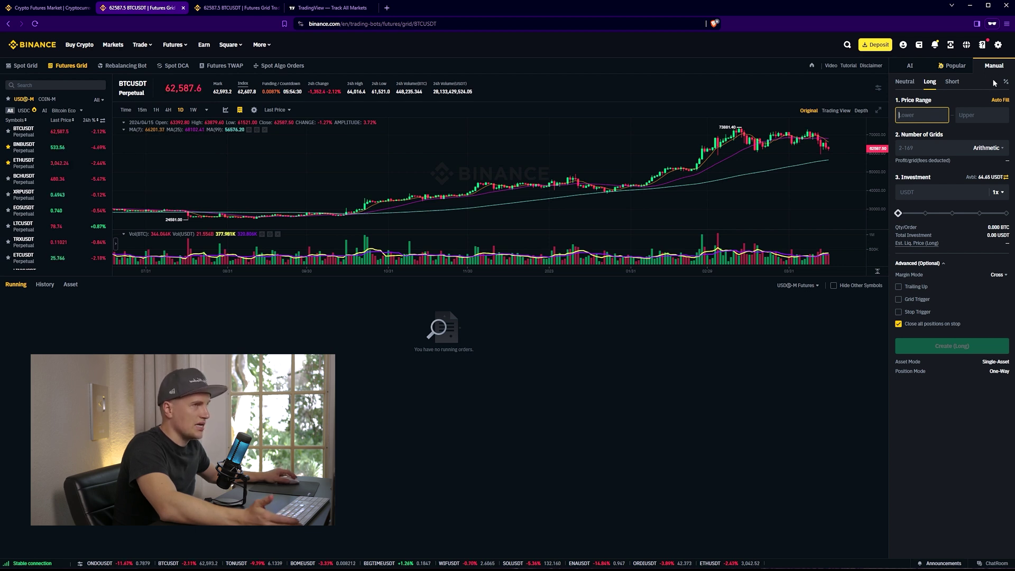
left_click(905, 81)
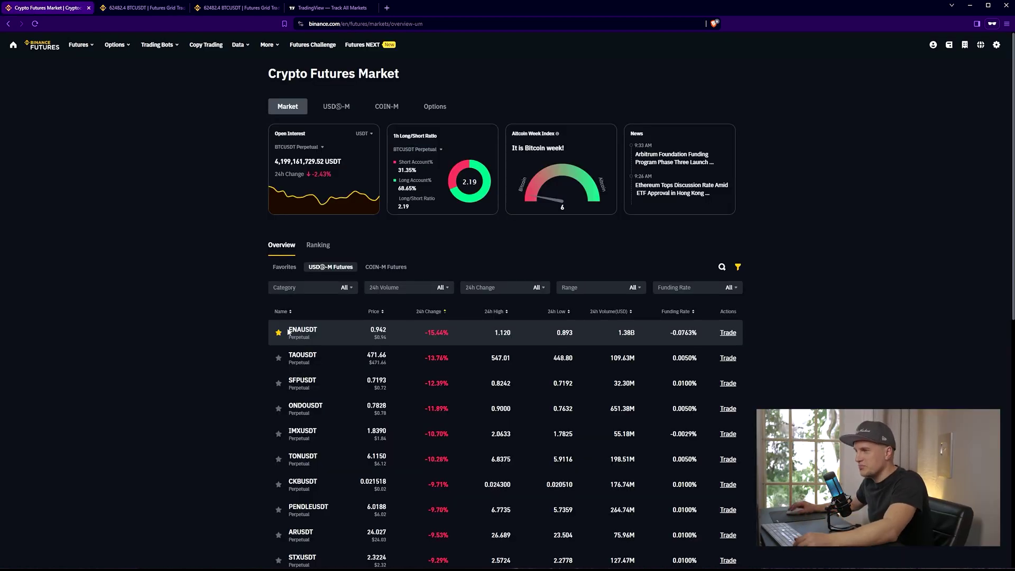
Search 'enausdt' in TradingView and launch the Binance ENAUSDT.P perpetual chart.
left_click(339, 8)
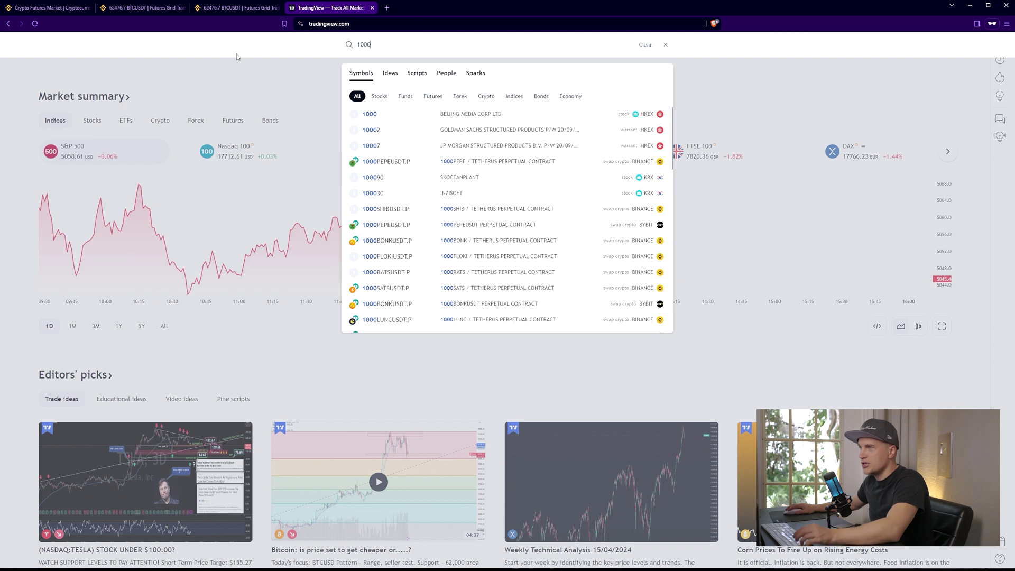
key("ctrl+a")
type("enausdt")
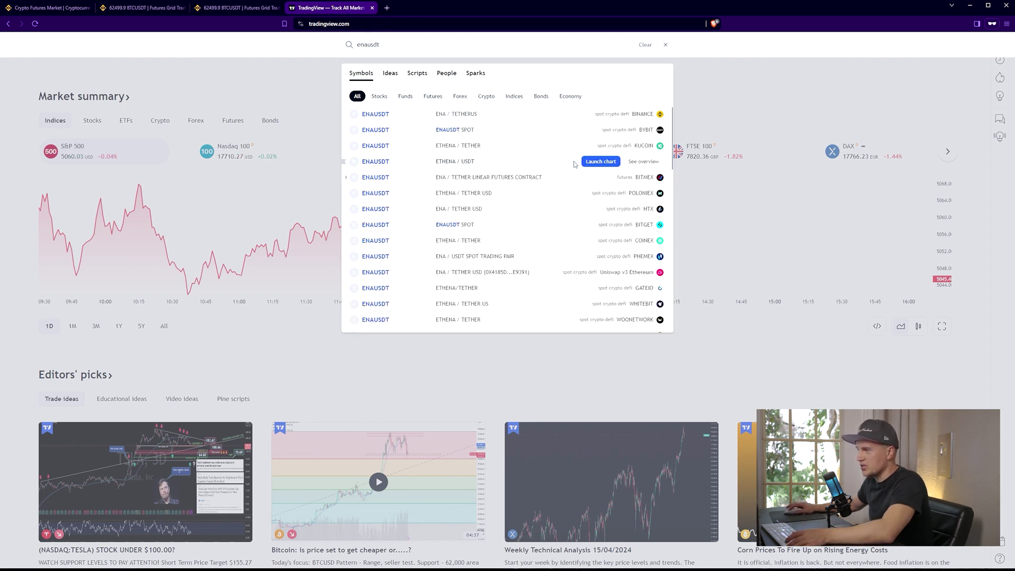
scroll(574, 161, "down", 3)
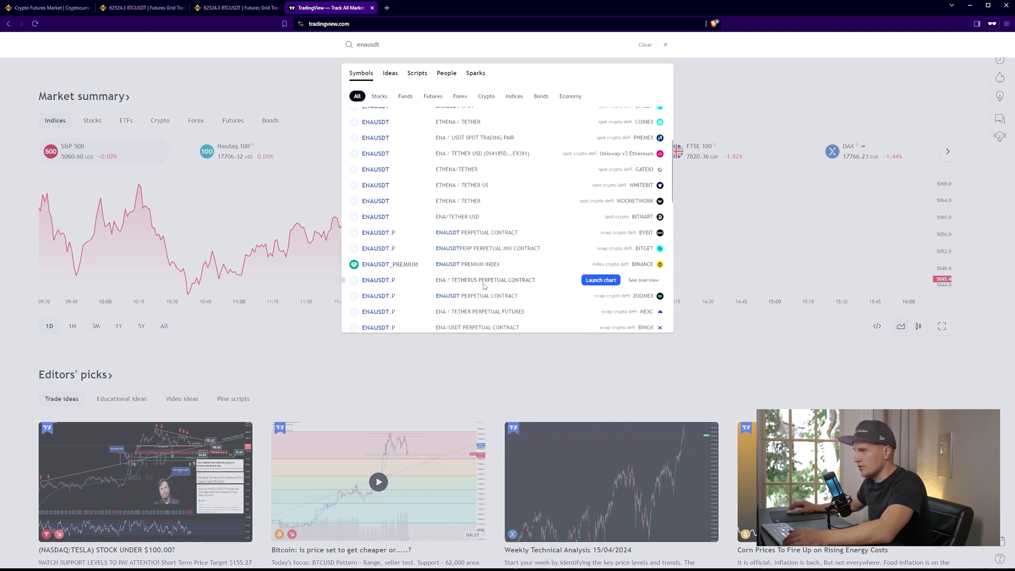
left_click(599, 282)
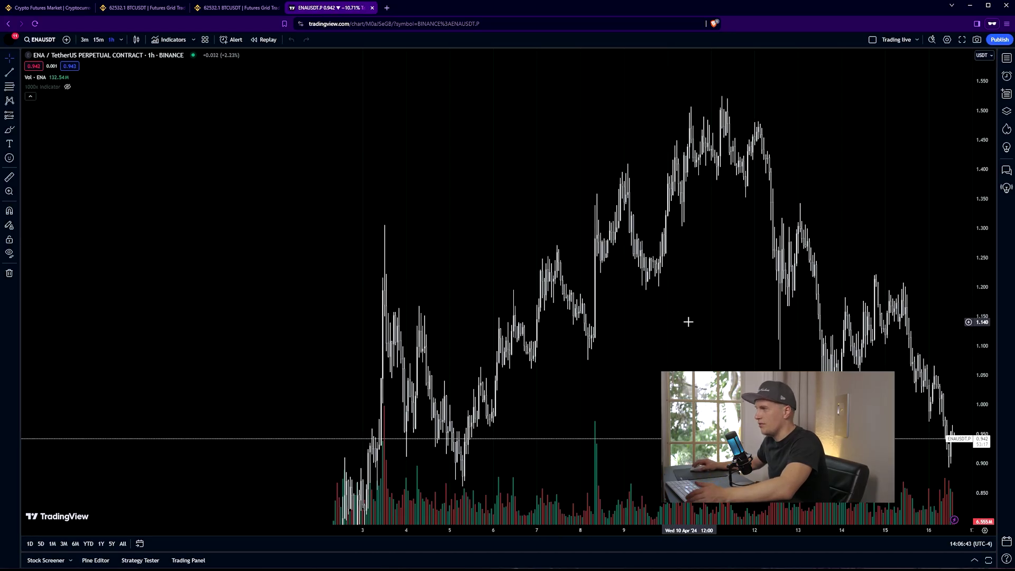
Draw horizontal lines at the 1.087 resistance and 0.894 support levels.
left_click_drag(688, 322, 510, 279)
scroll(512, 284, "down", 3)
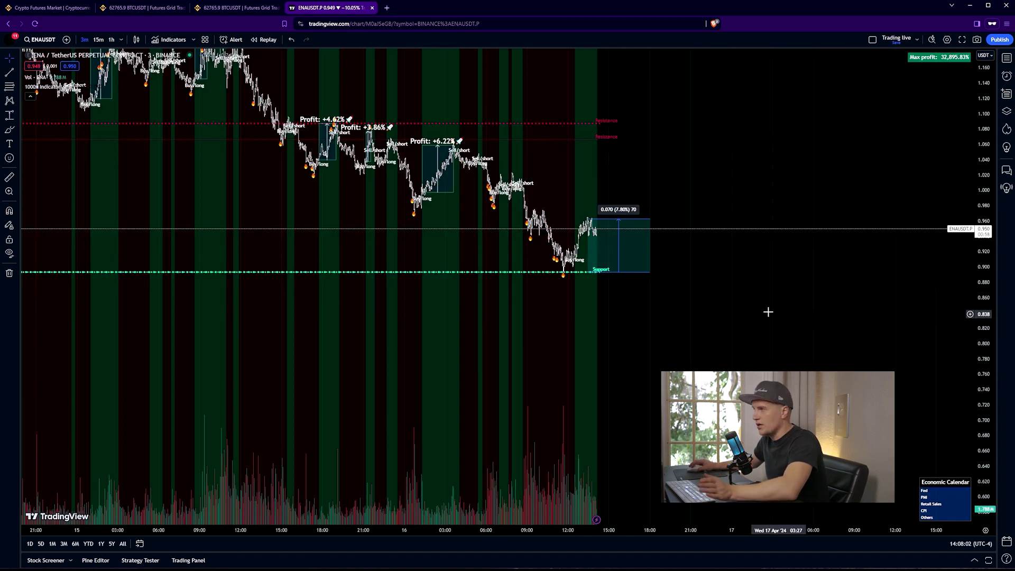
left_click(16, 72)
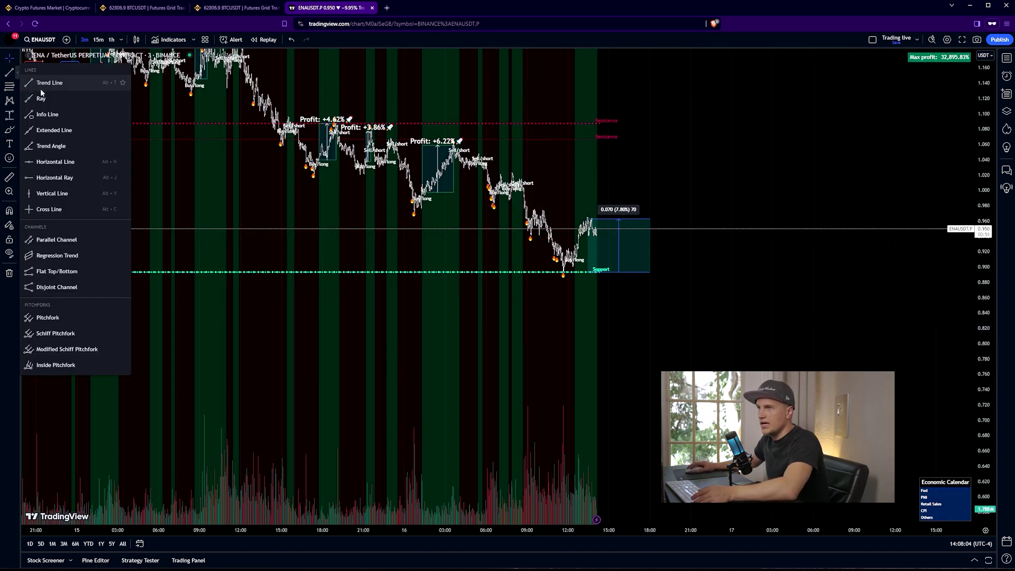
left_click(48, 158)
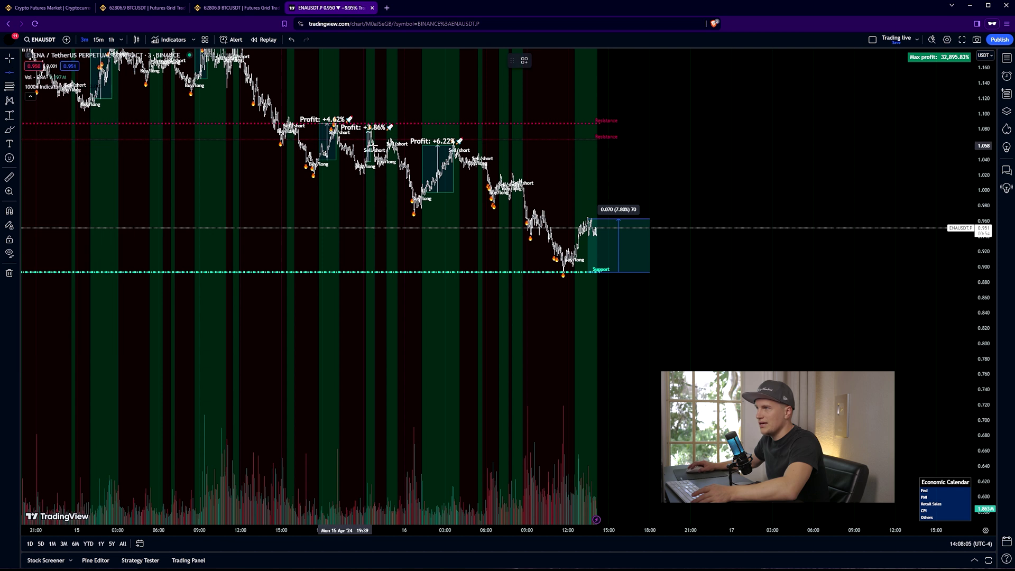
left_click(499, 124)
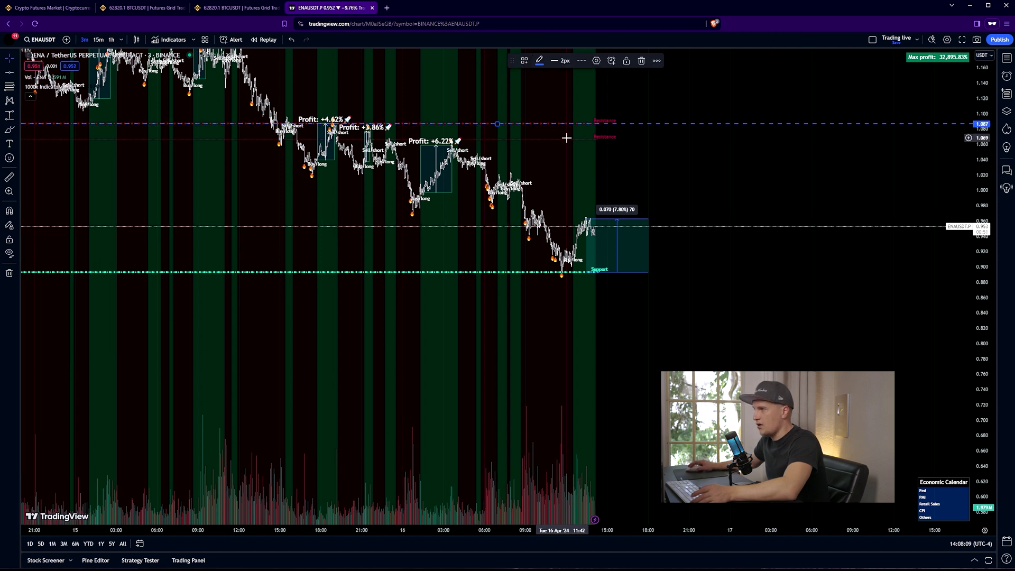
left_click(120, 163)
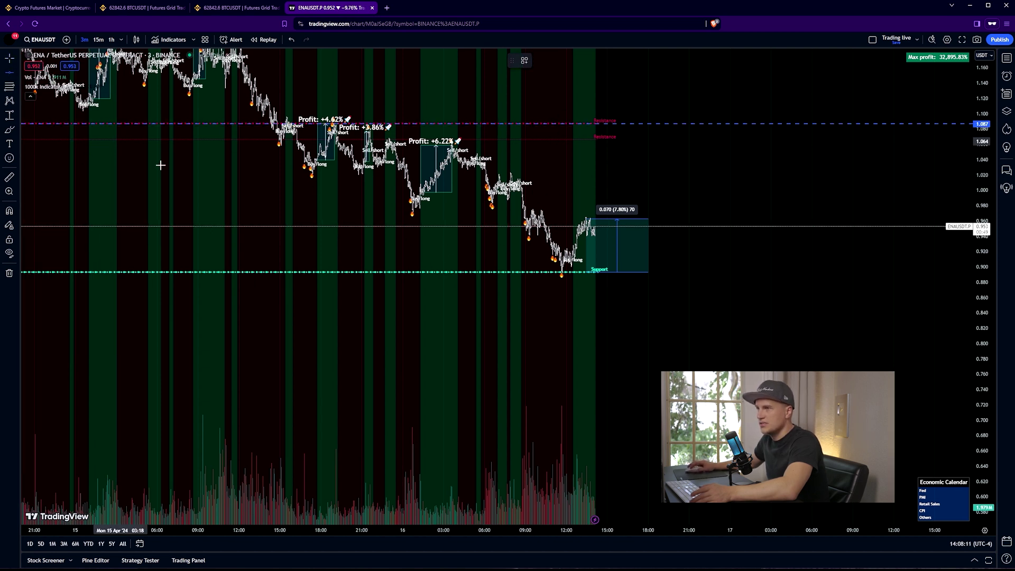
left_click(433, 271)
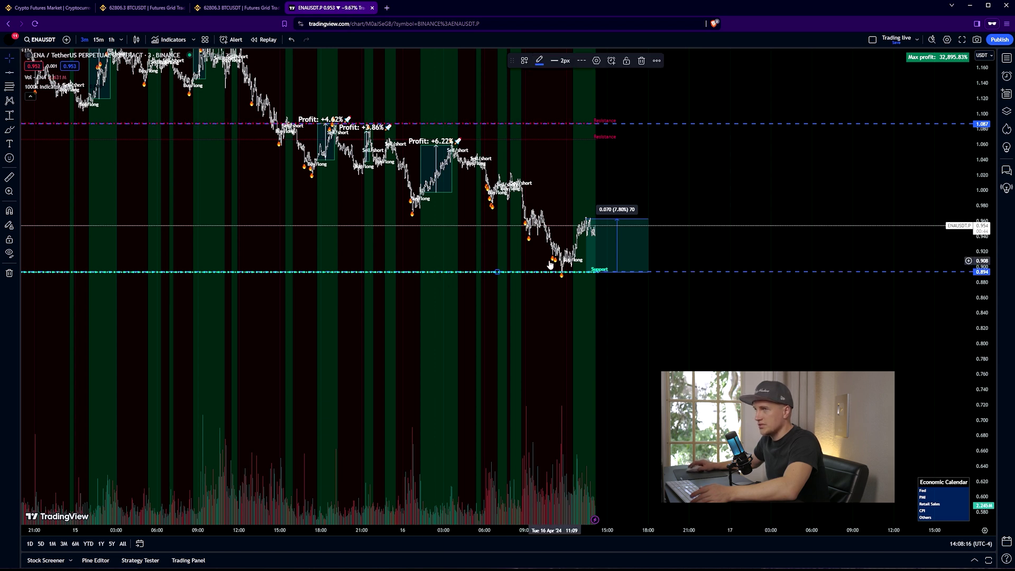
Move the lower line down to 0.883 and add a horizontal line at the upper bound.
mouse_move(41, 83)
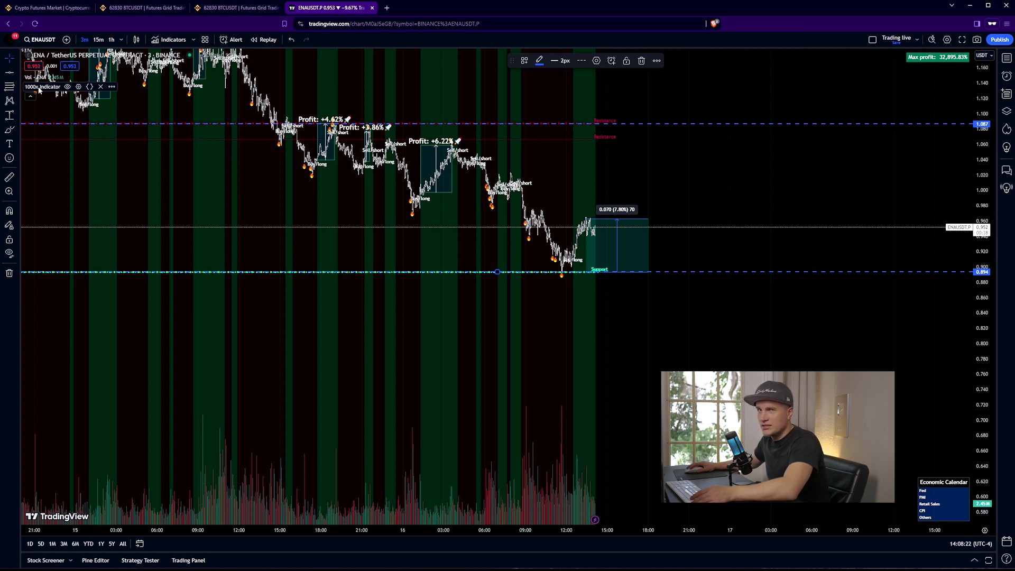
left_click(550, 275)
scroll(551, 276, "up", 2)
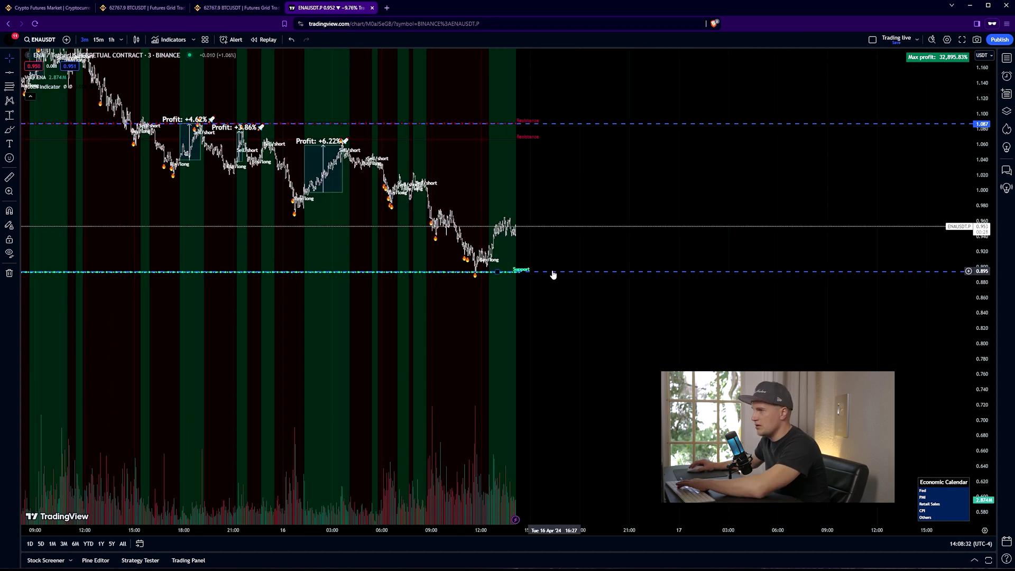
left_click_drag(549, 273, 542, 279)
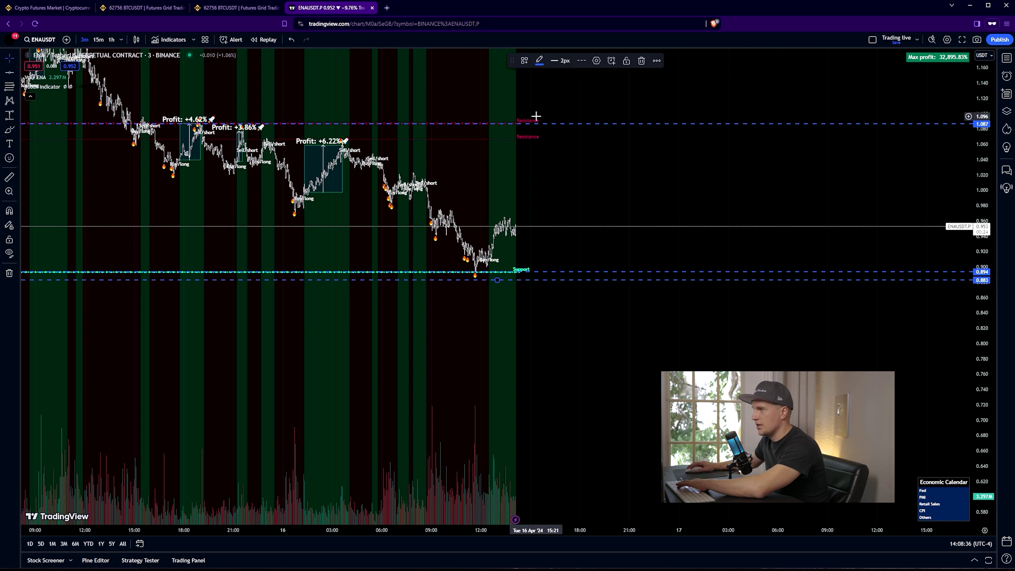
key("alt+h")
Colour the bound lines red and measure the range from 0.894 to the top line, about 21.5%.
double_click(600, 115)
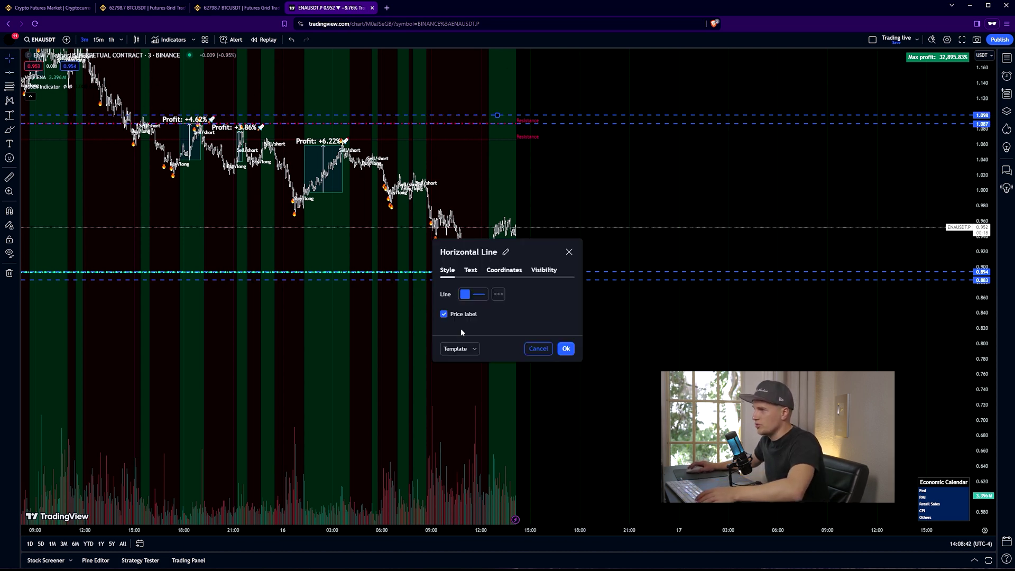
left_click(464, 294)
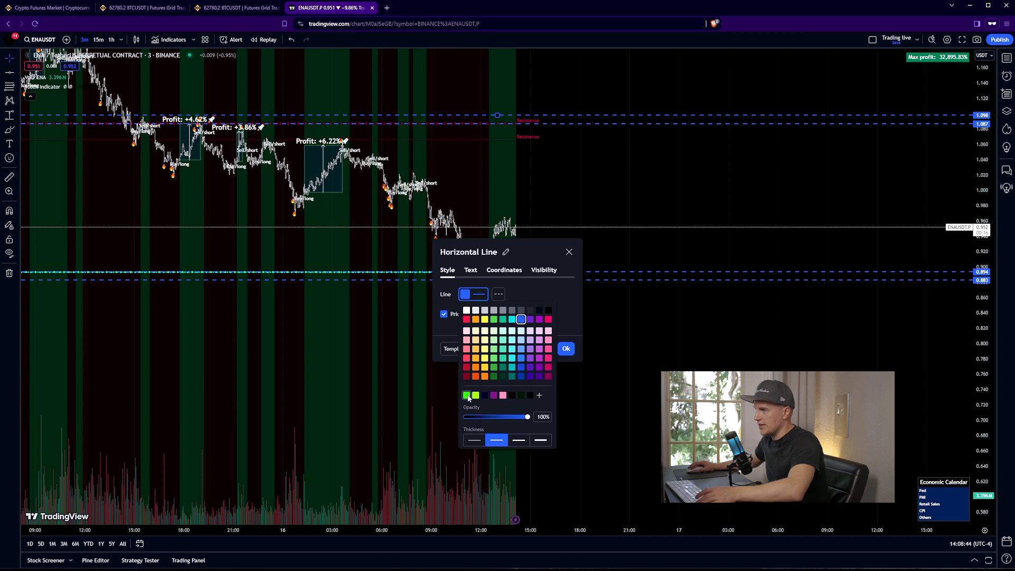
left_click(467, 319)
left_click(566, 348)
left_click(569, 272, "shift")
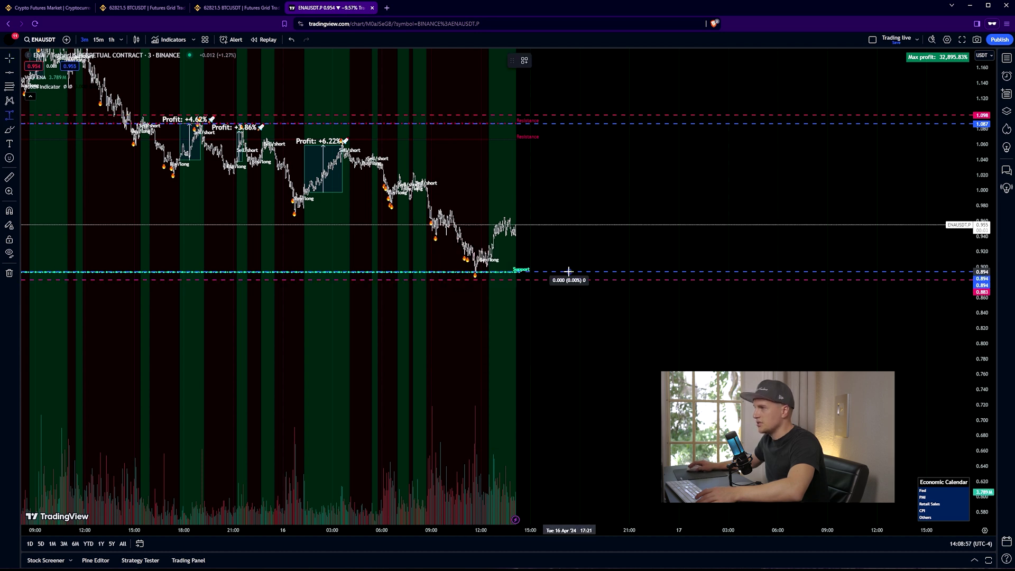
left_click(593, 124)
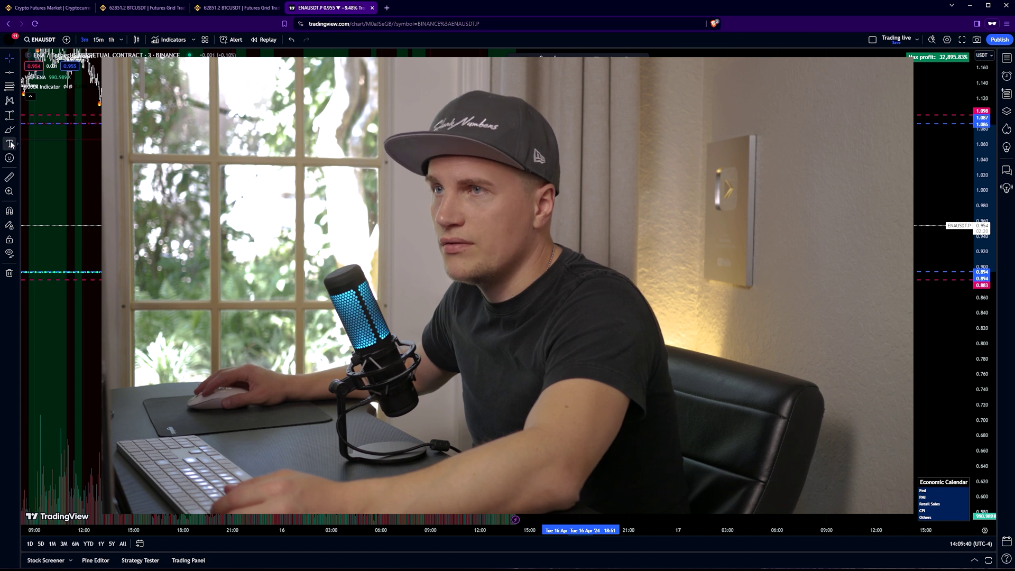
left_click(9, 115)
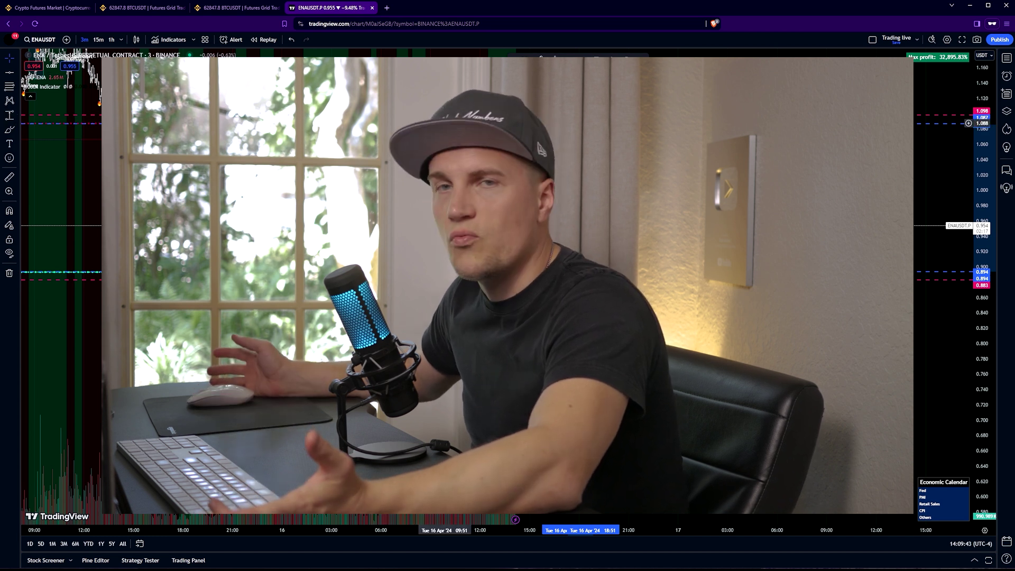
left_click(569, 272)
left_click(594, 124)
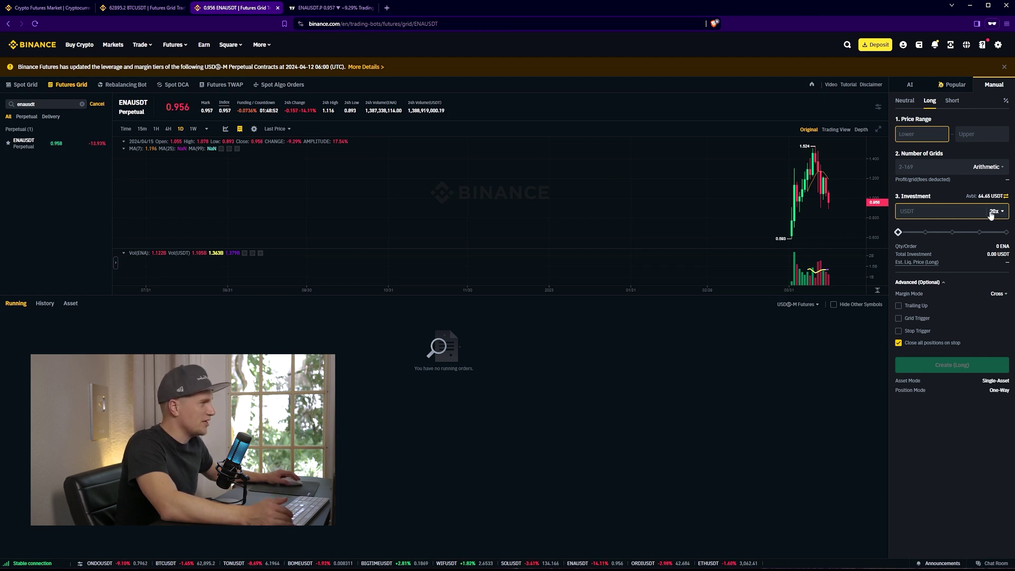
Set the ENAUSDT grid bot to Neutral and check the bound prices on the TradingView chart.
left_click(906, 102)
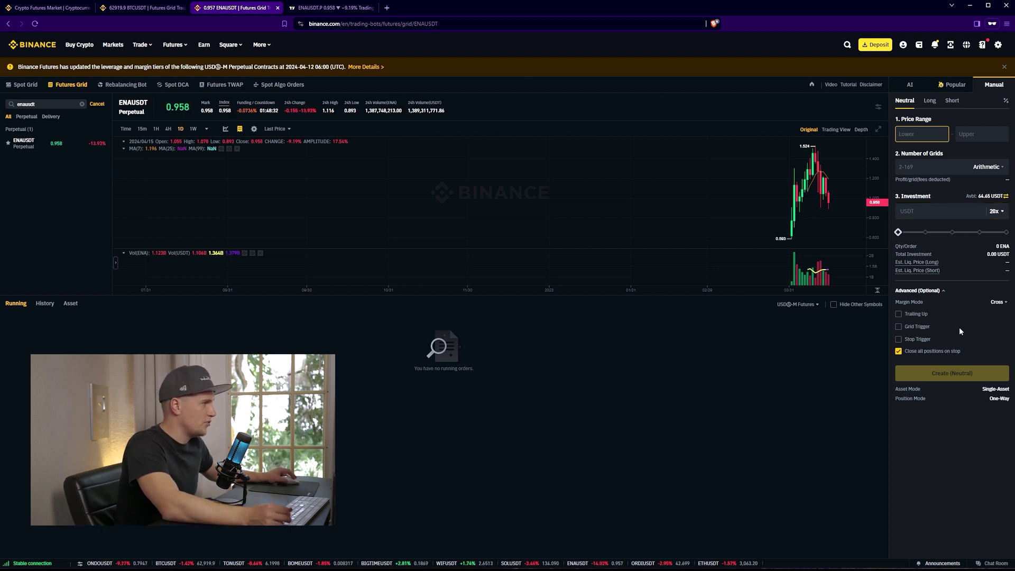
key("ctrl+Tab")
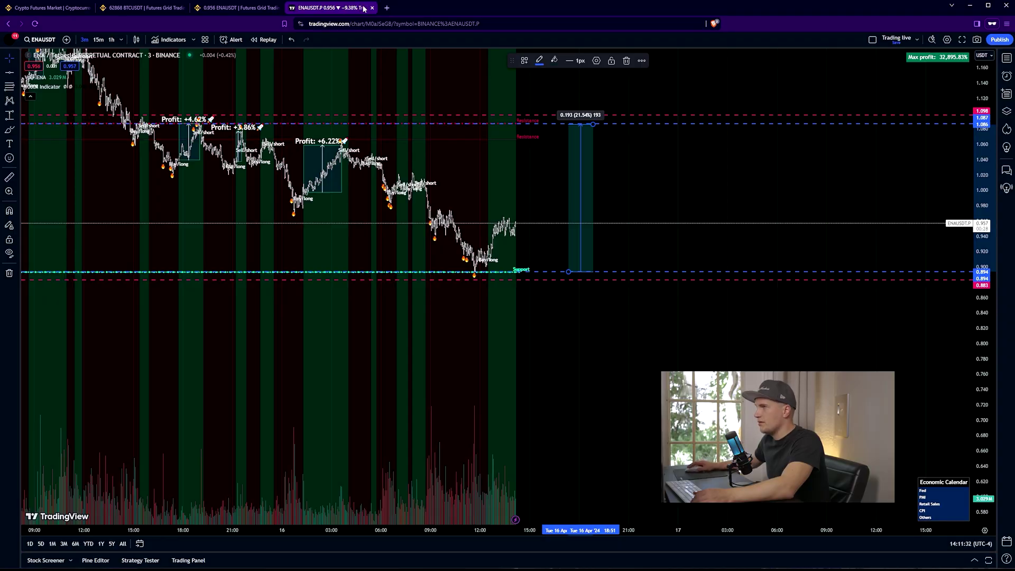
left_click(238, 8)
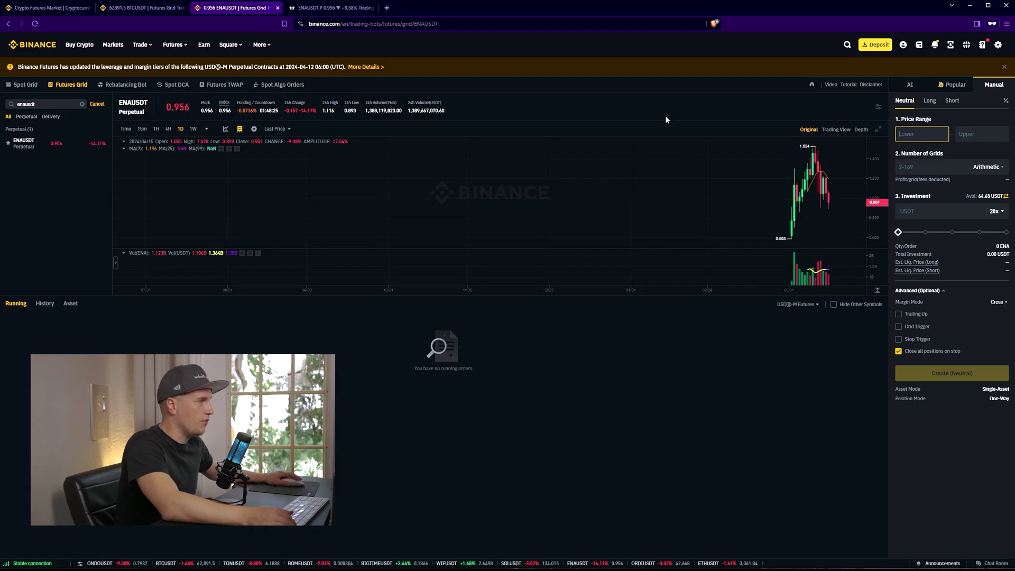
left_click(305, 10)
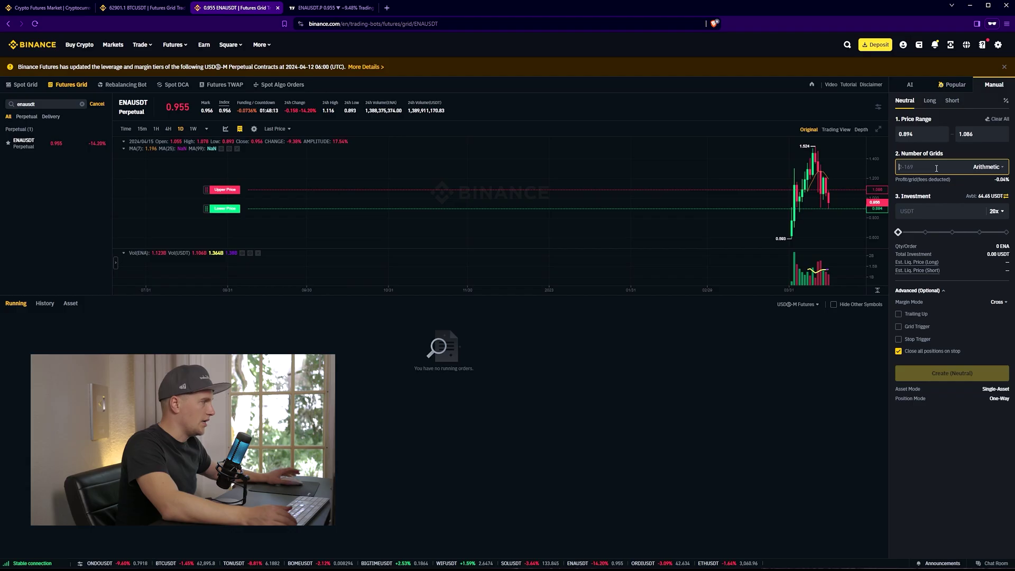
Enter 18 as the number of grids and stretch the preview chart to show all levels.
left_click(233, 8)
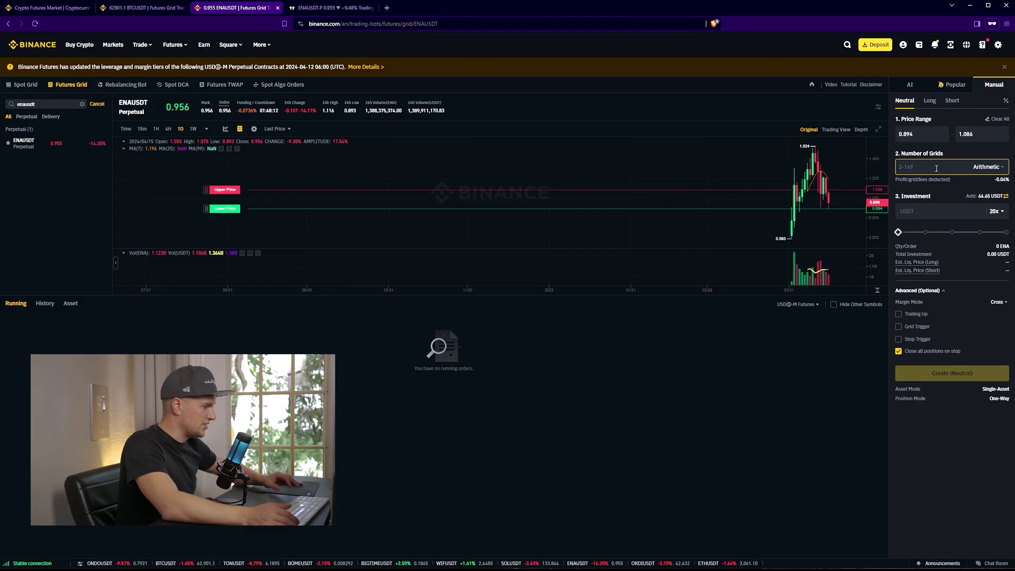
left_click(937, 168)
type("1")
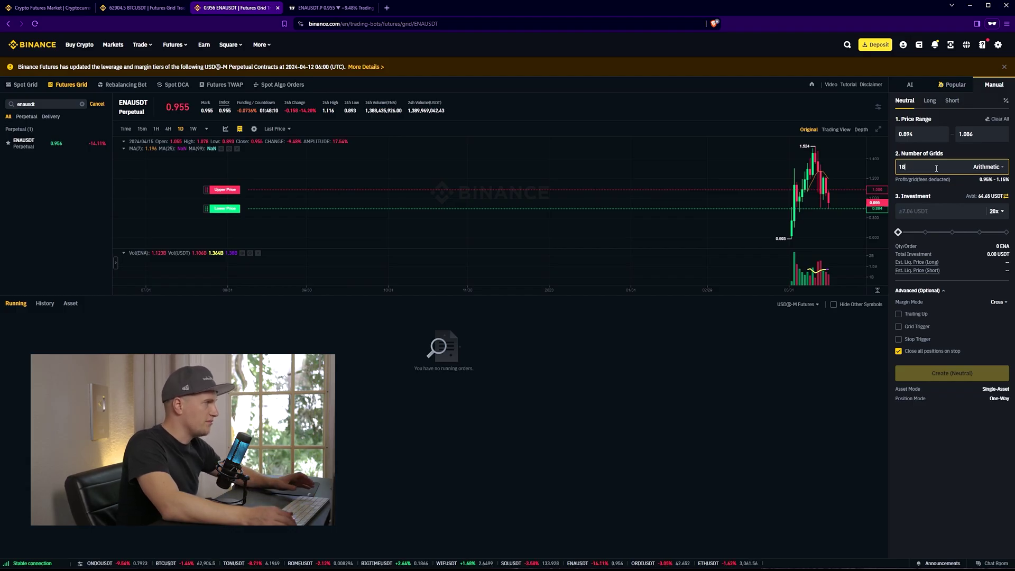
type("8")
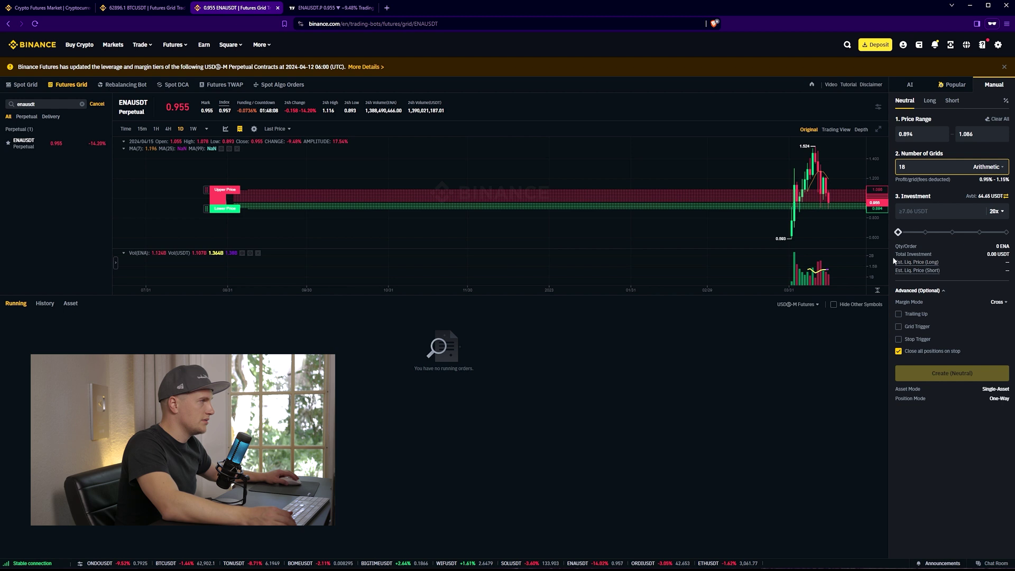
left_click_drag(879, 223, 882, 138)
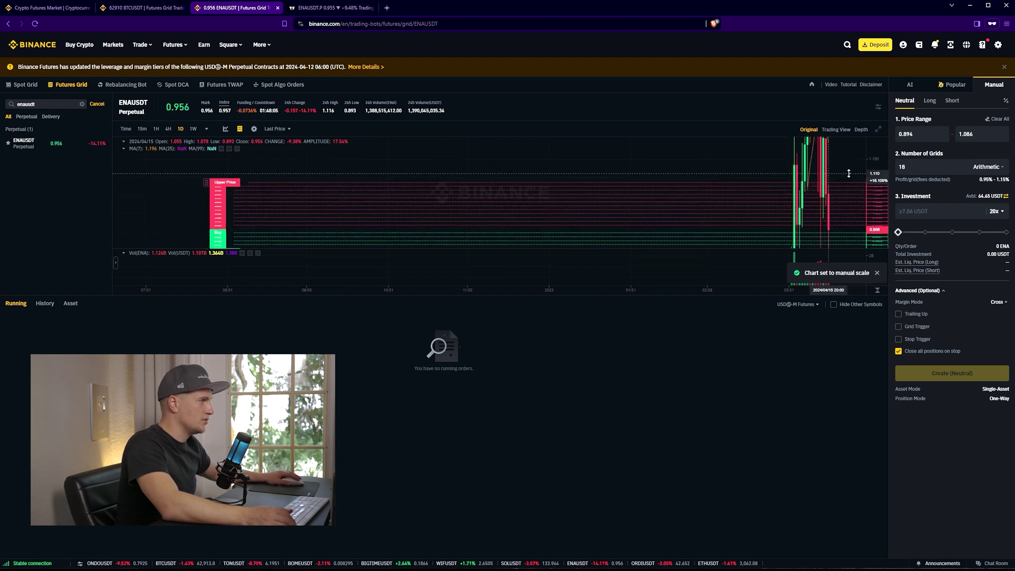
left_click_drag(797, 170, 698, 154)
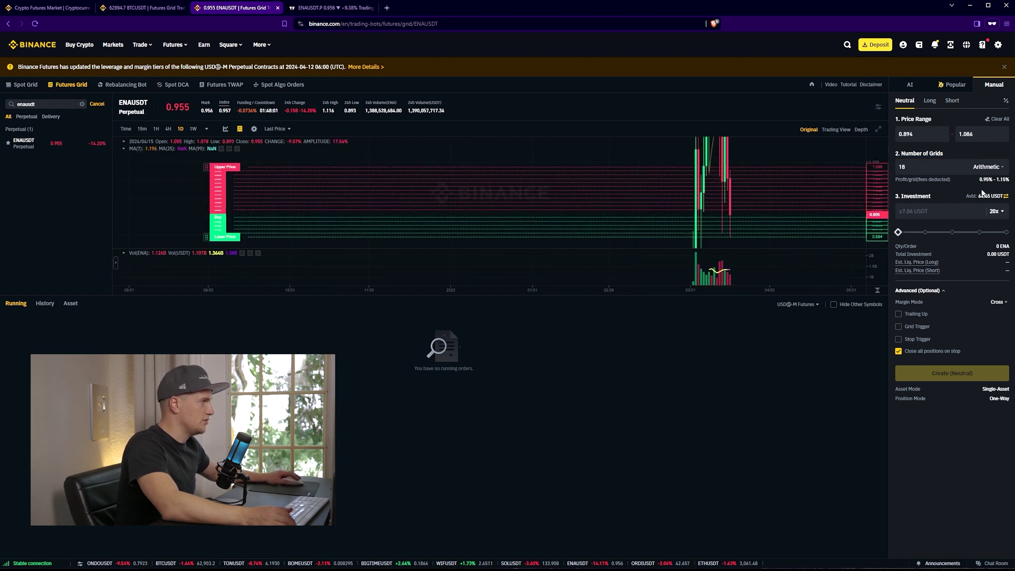
Compare Geometric and Arithmetic grid spacing, settling on Arithmetic.
left_click(988, 166)
left_click(994, 179)
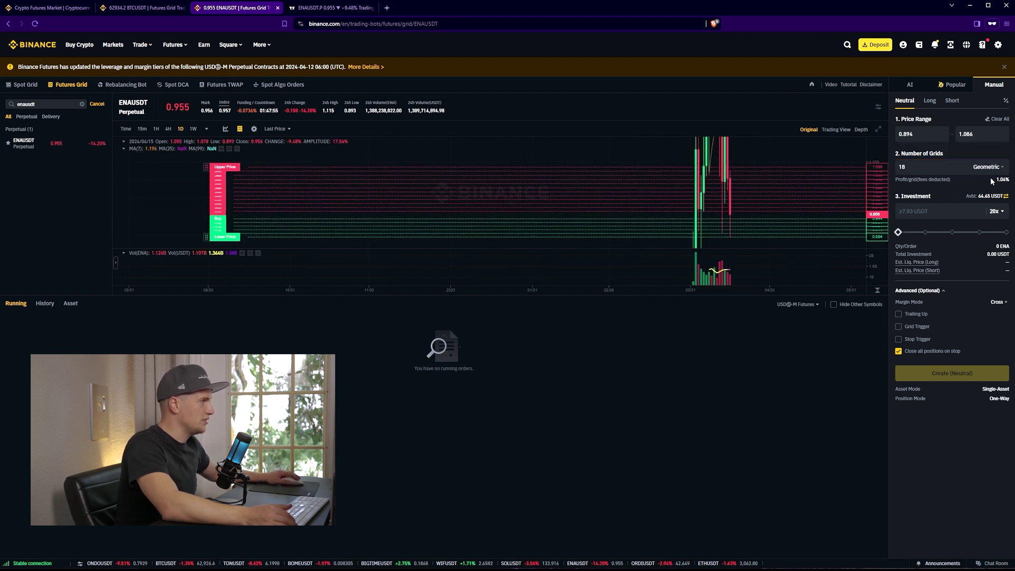
left_click(988, 166)
left_click(991, 181)
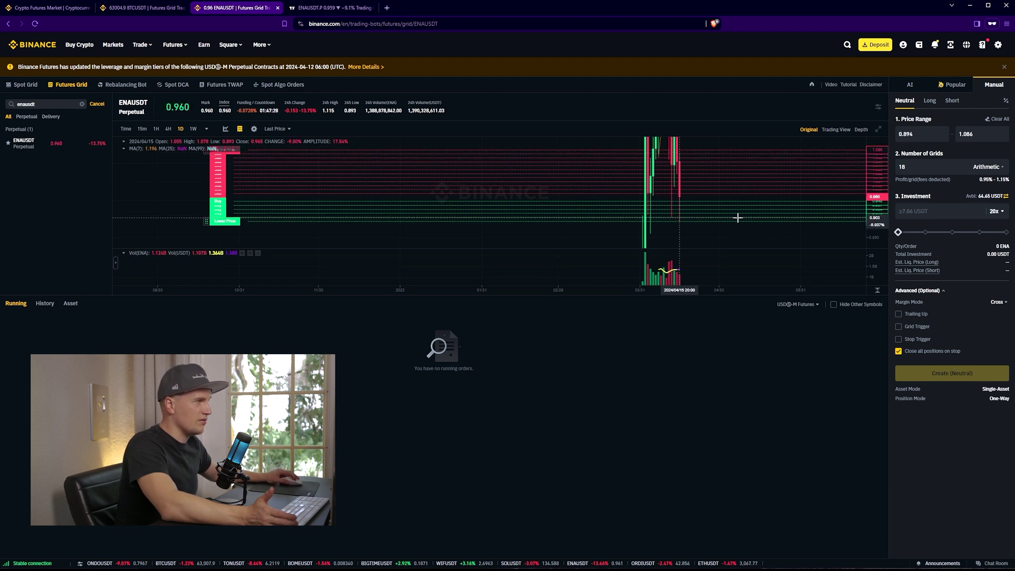
left_click(986, 166)
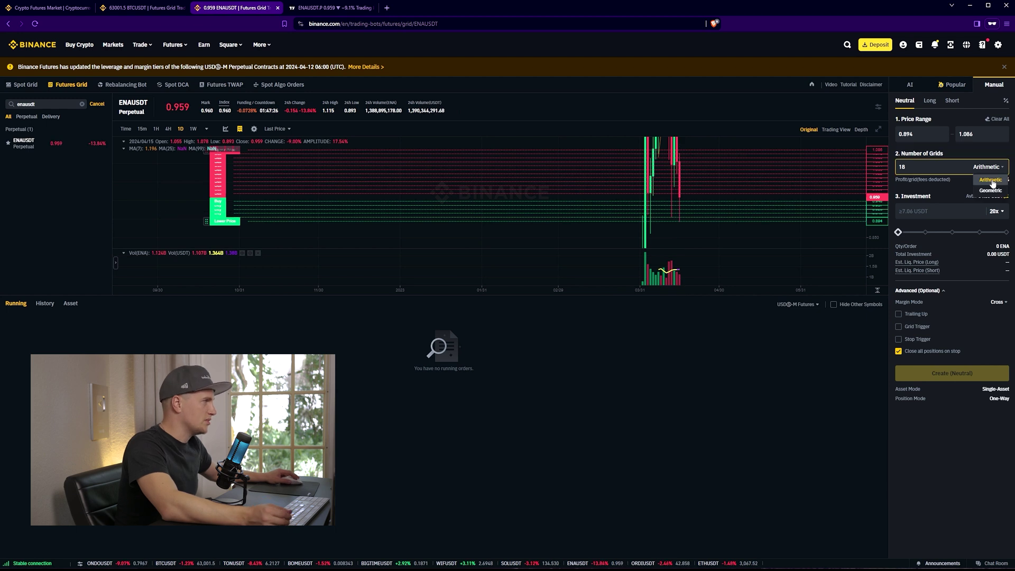
left_click(990, 189)
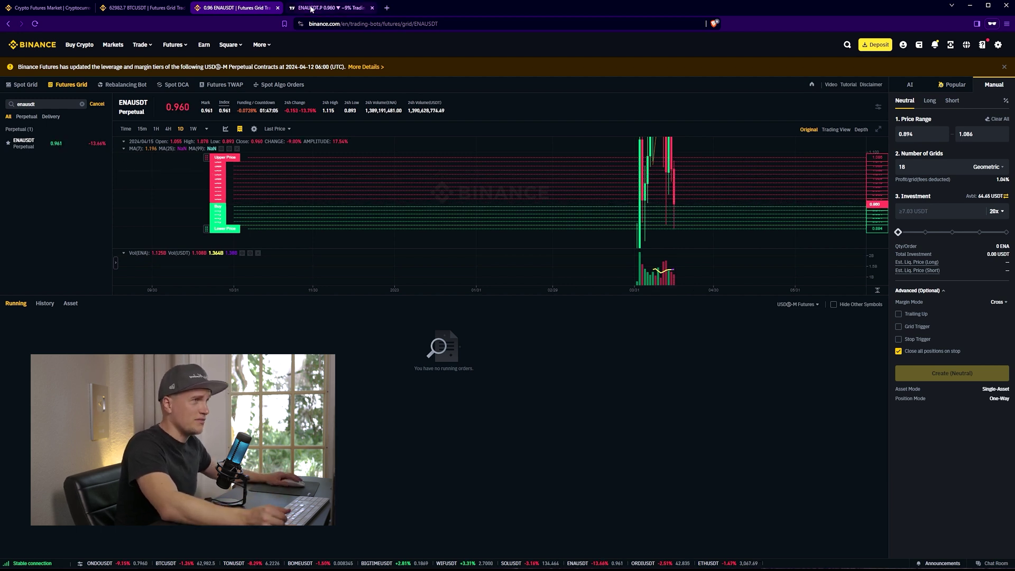
left_click(311, 9)
left_click(236, 8)
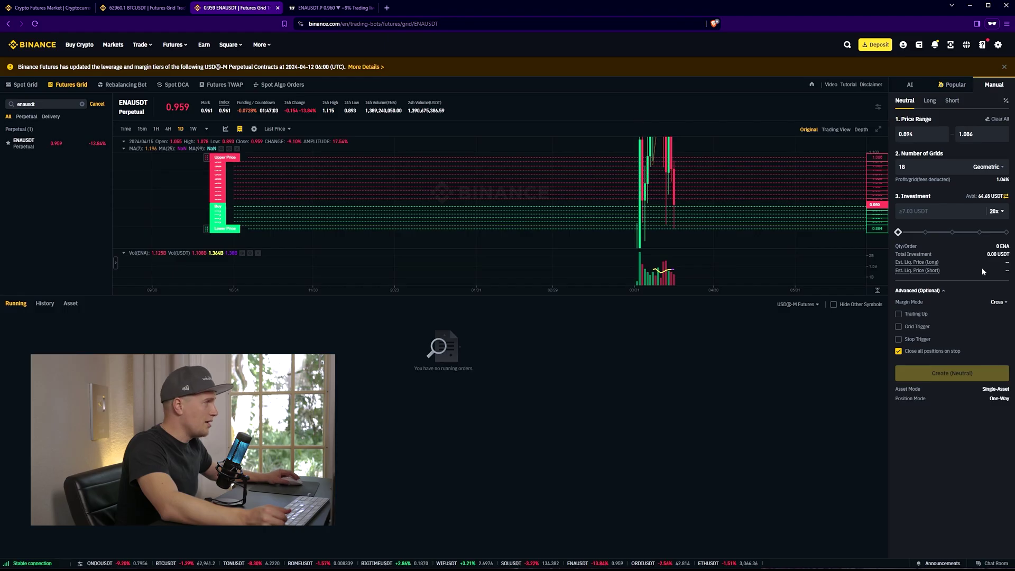
left_click(984, 167)
left_click(984, 180)
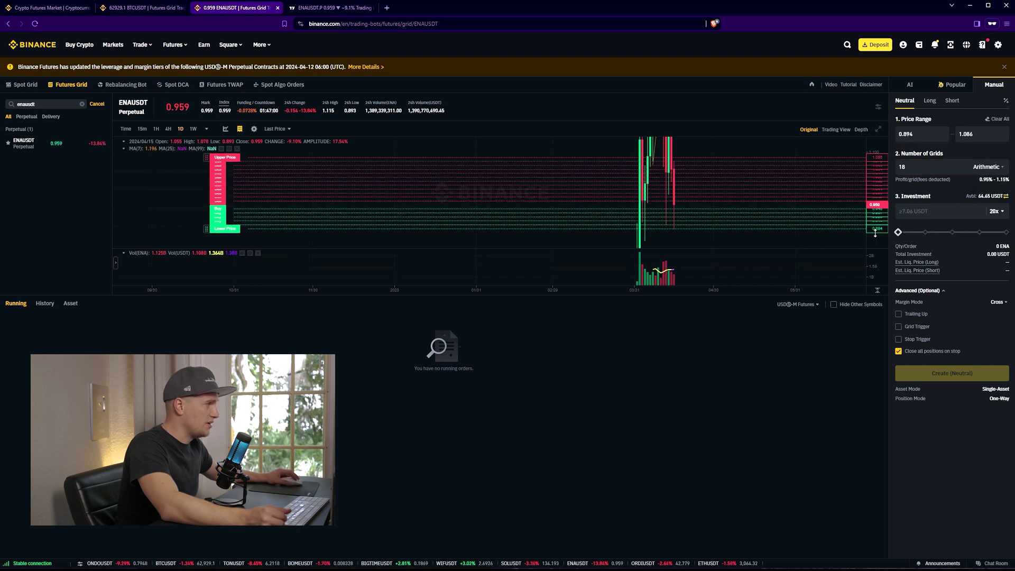
mouse_move(885, 298)
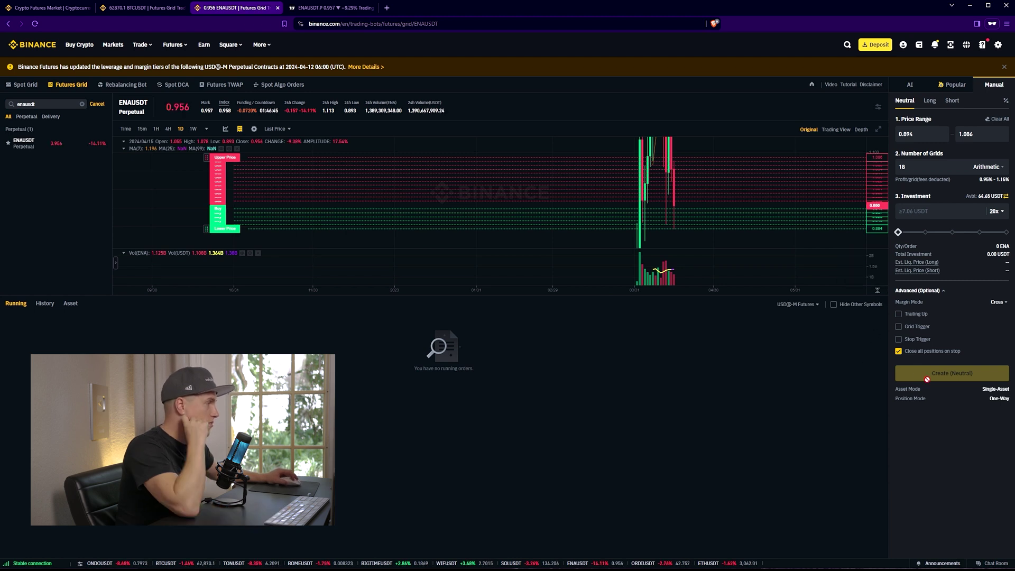
Enable stop trigger prices, checking the 0.883 and 1.098 bounds on TradingView.
left_click(903, 340)
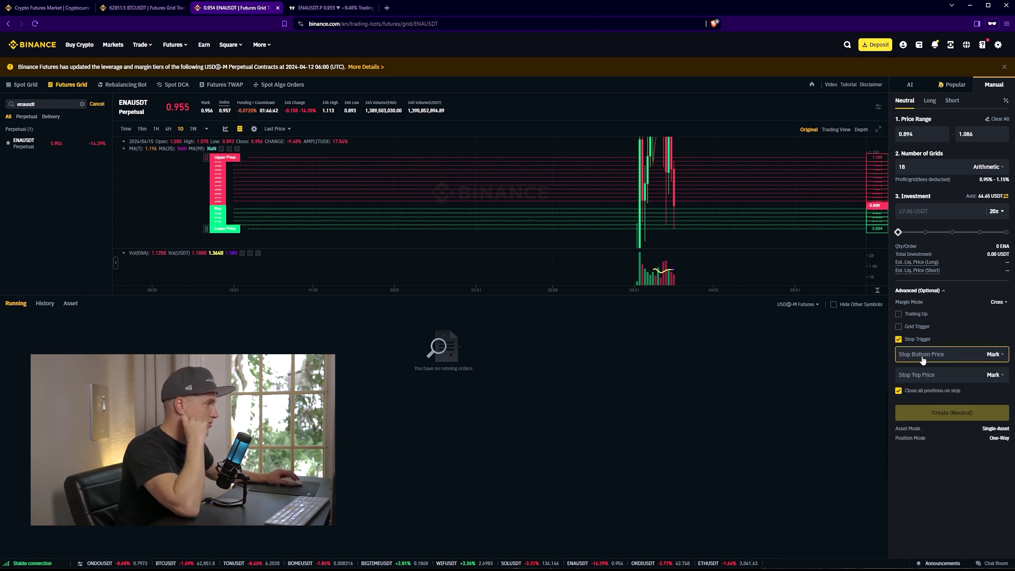
left_click(326, 10)
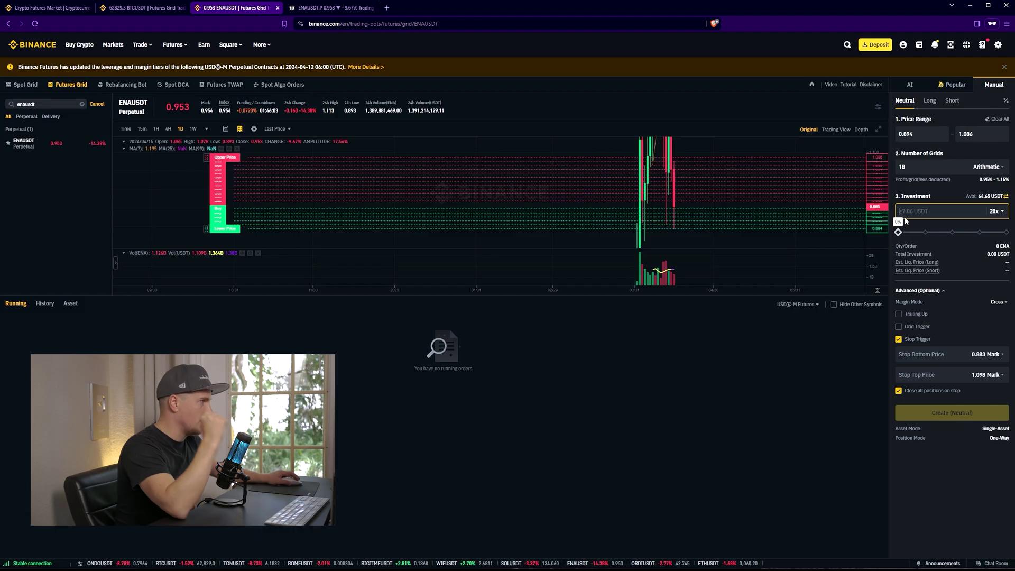
left_click(248, 8)
Try 169 grids, then restore the grid count to 18.
left_click(920, 212)
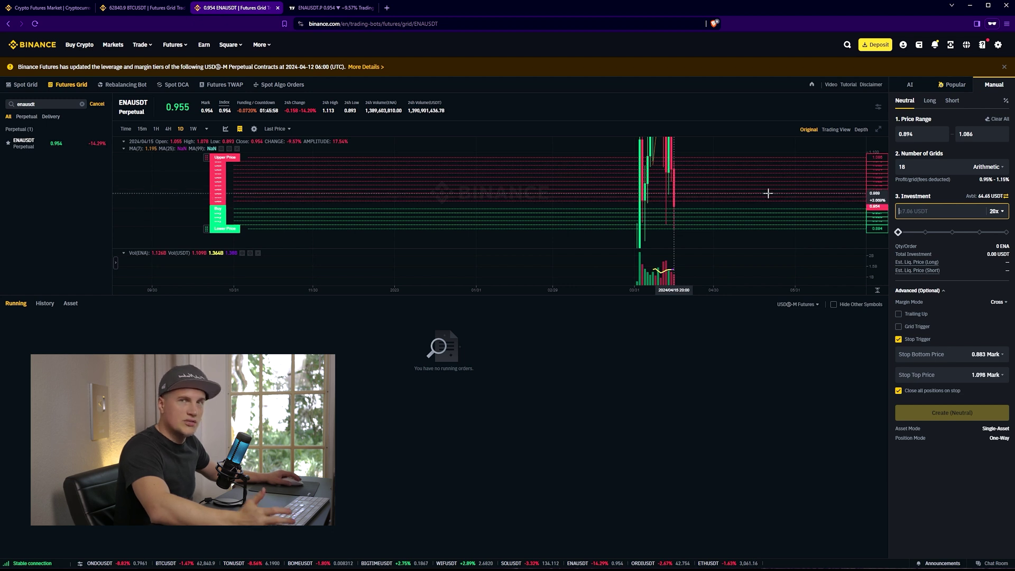
double_click(917, 168)
type("169")
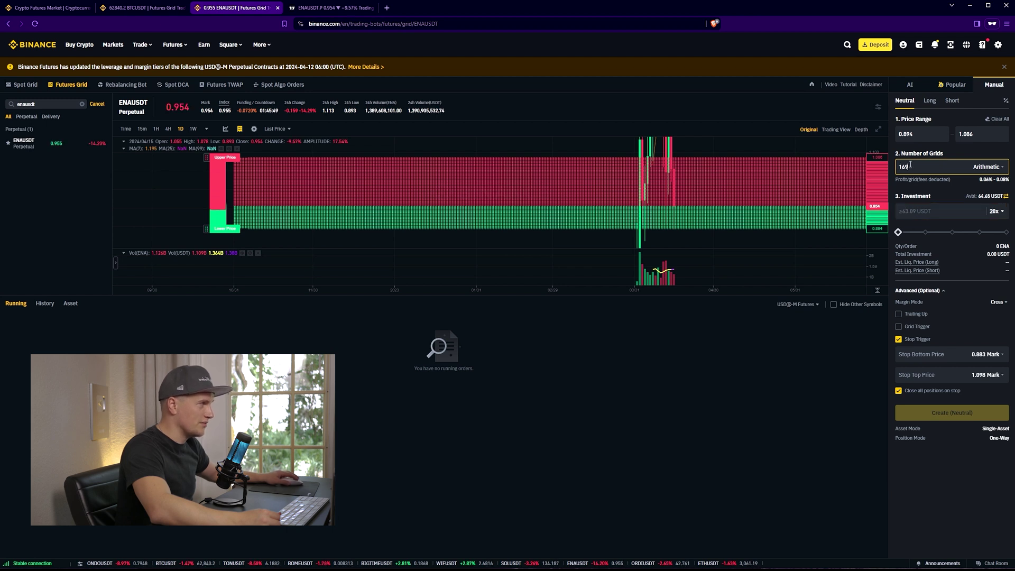
key("BackSpace")
key("BackSpace")
key("BackSpace")
type("18")
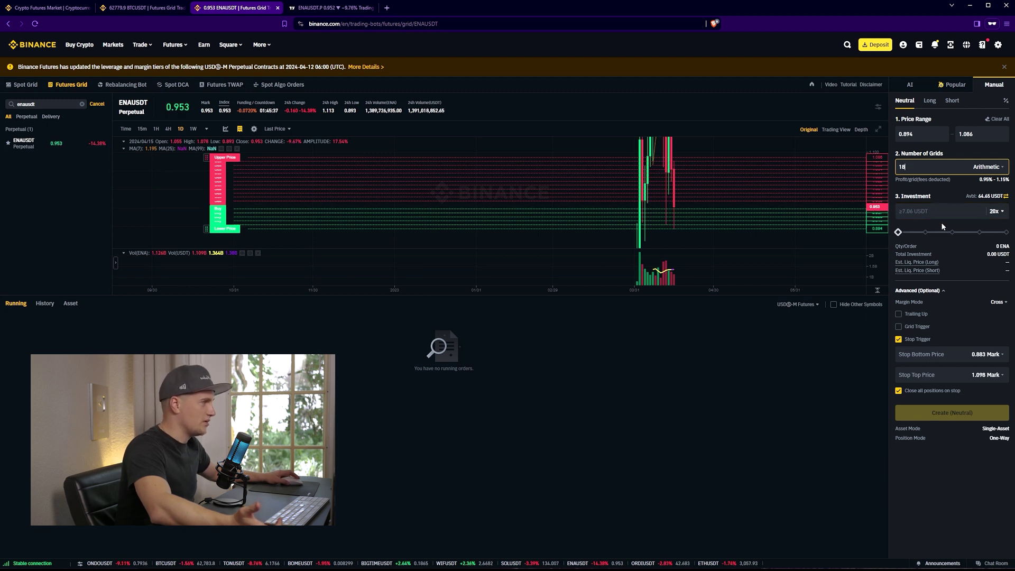
Invest 20 USDT at 20x and submit the neutral grid for order confirmation.
left_click(933, 213)
type("20")
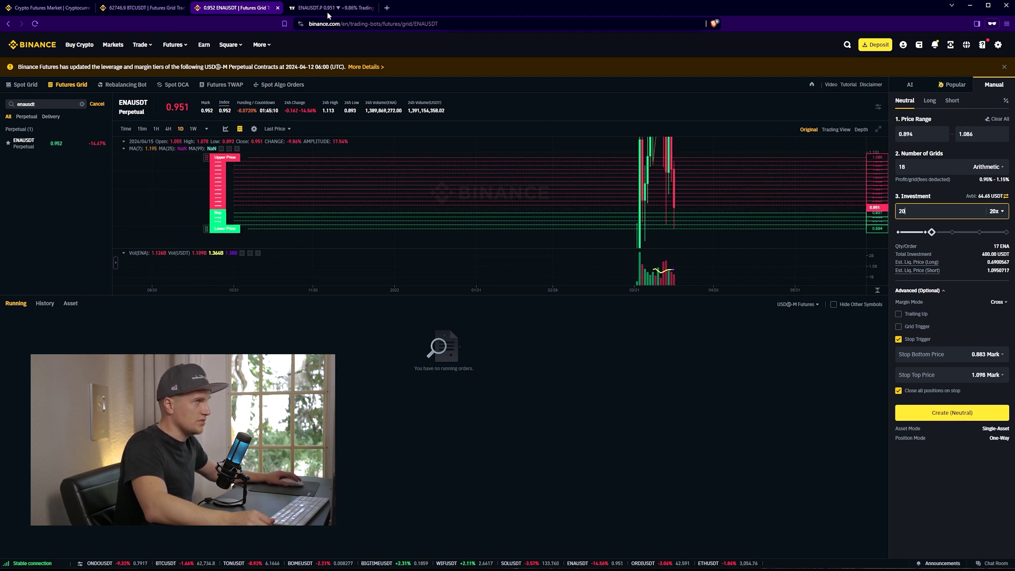
left_click(958, 418)
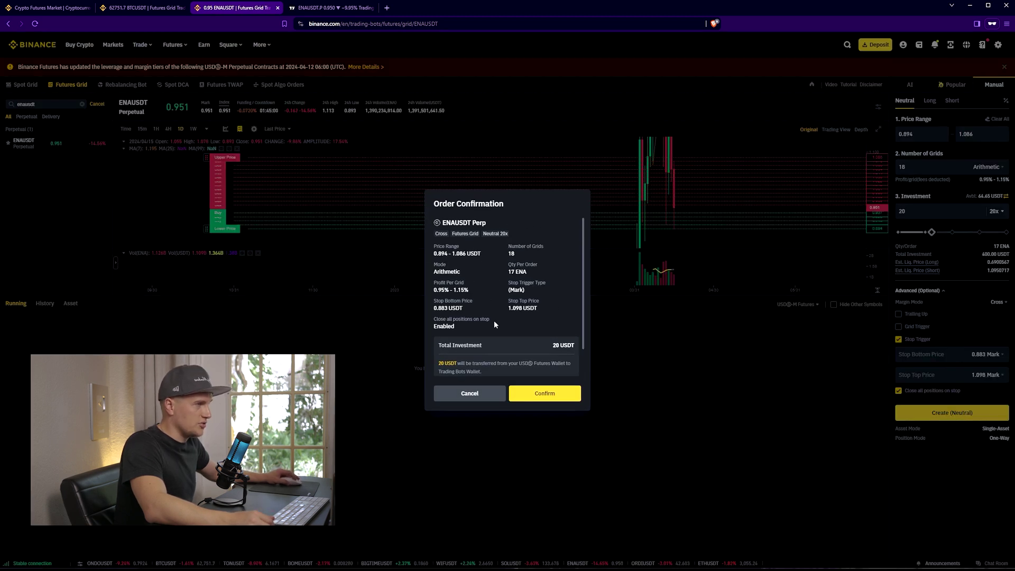
Confirm the order to launch the neutral ENAUSDT 20x grid bot with 20 USDT margin.
left_click(534, 400)
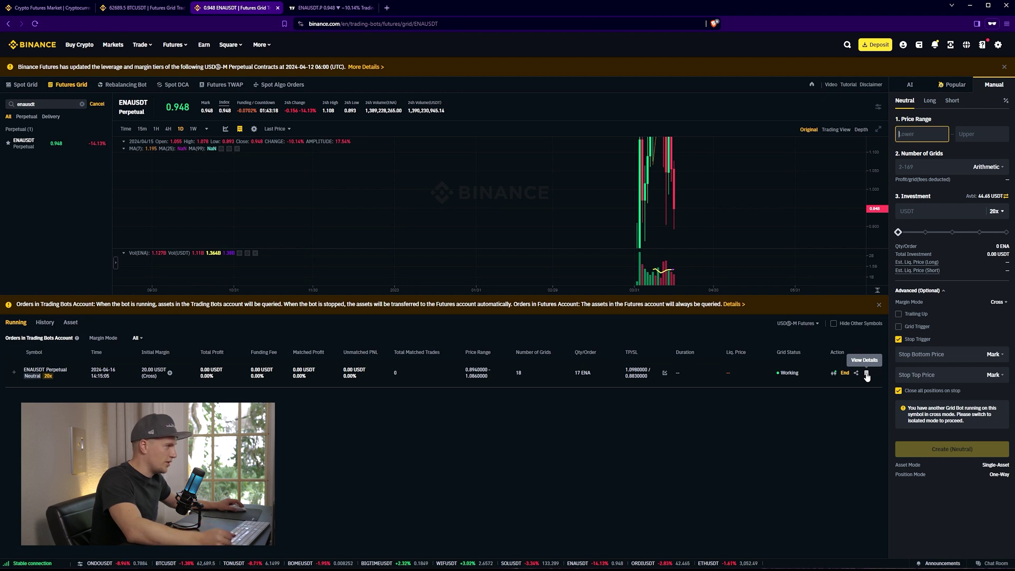
Review the running ENAUSDT bot's details, compare with the TradingView chart, then return to Futures Grid.
left_click(867, 374)
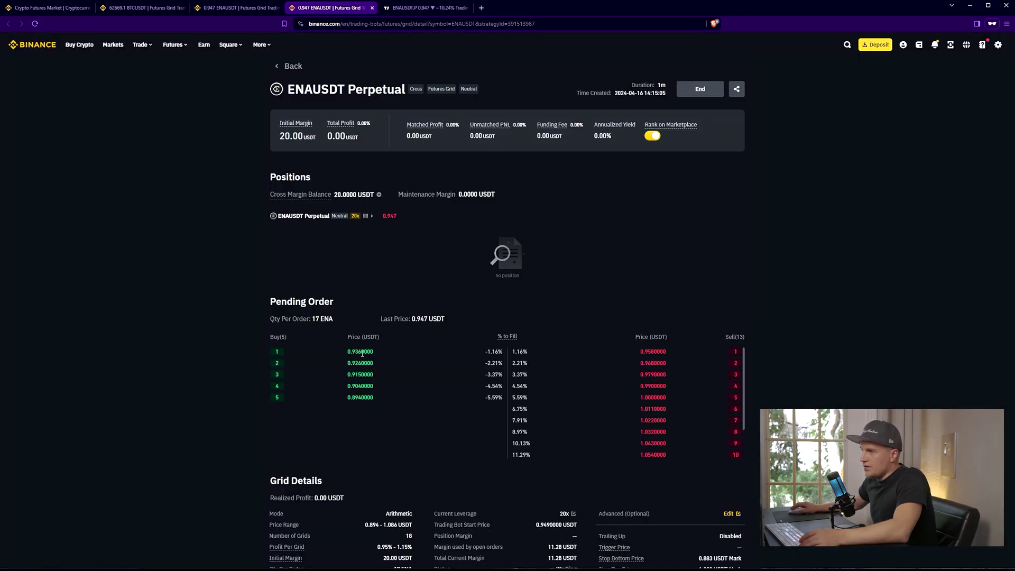
left_click(415, 8)
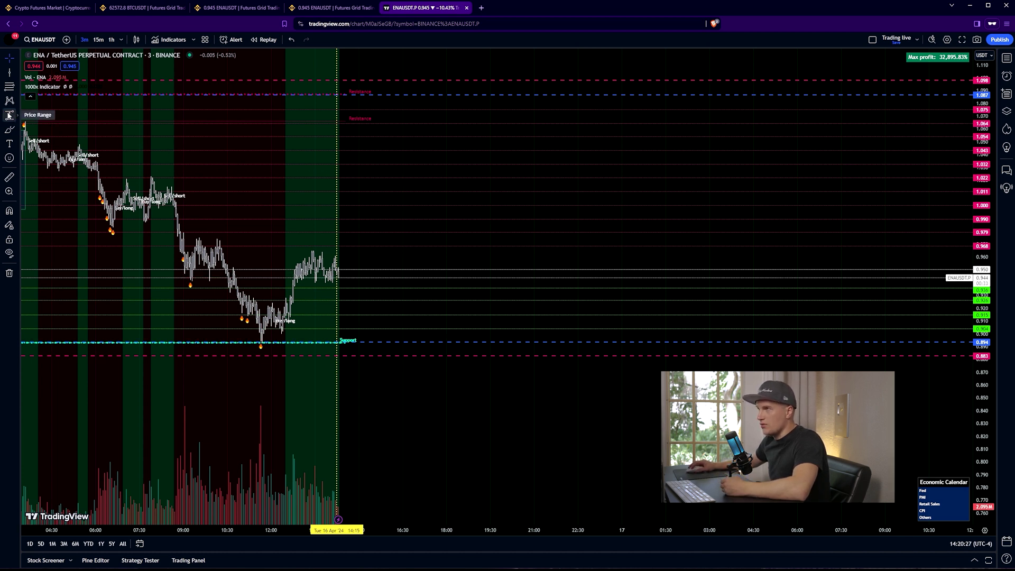
left_click(330, 8)
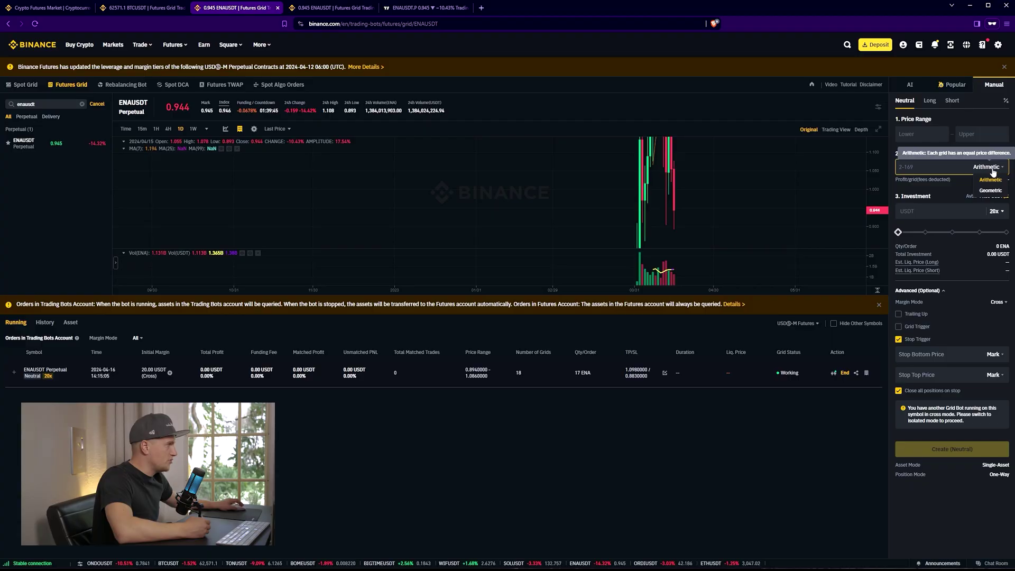
left_click(988, 167)
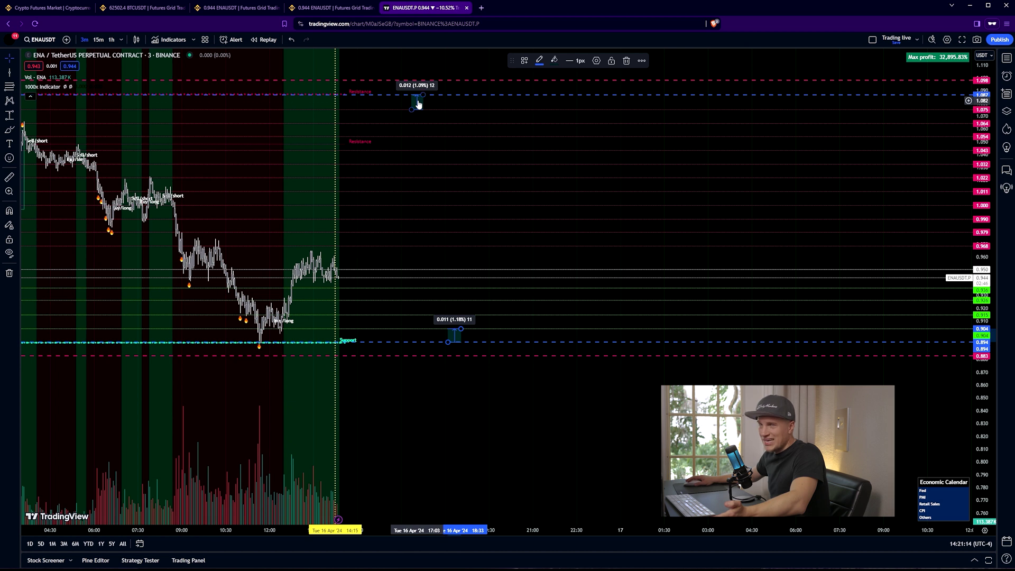
Rescale the price axis and delete both price-range measurements, including the one near 0.899.
left_click_drag(981, 103, 981, 135)
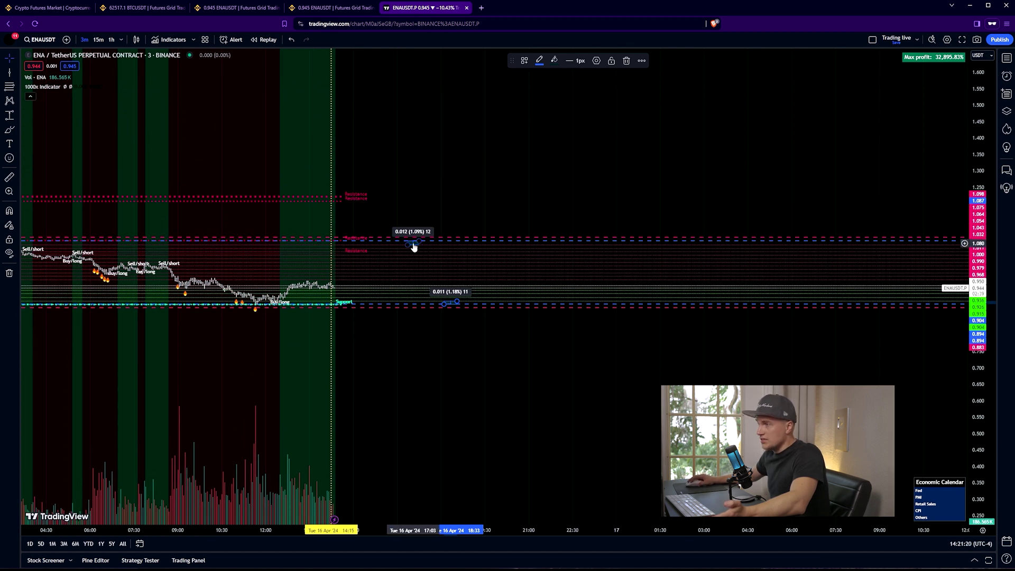
left_click_drag(414, 243, 433, 63)
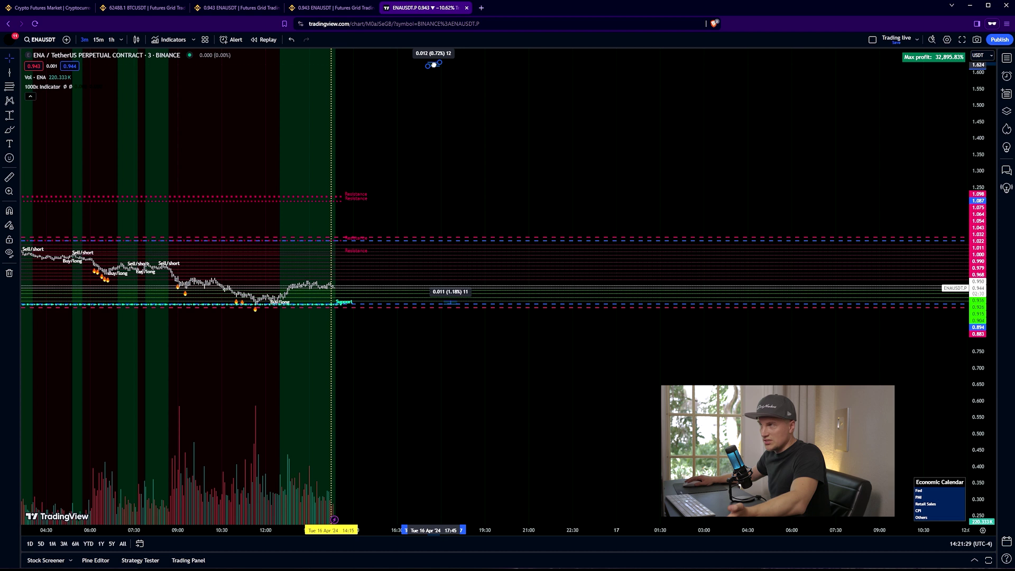
left_click_drag(434, 66, 448, 456)
key("Delete")
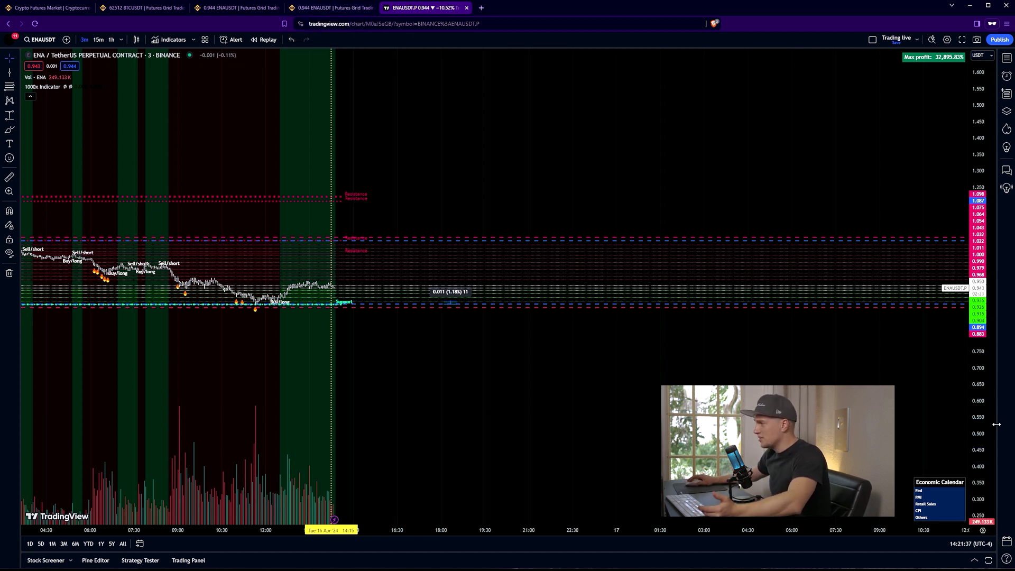
left_click_drag(980, 420, 873, 181)
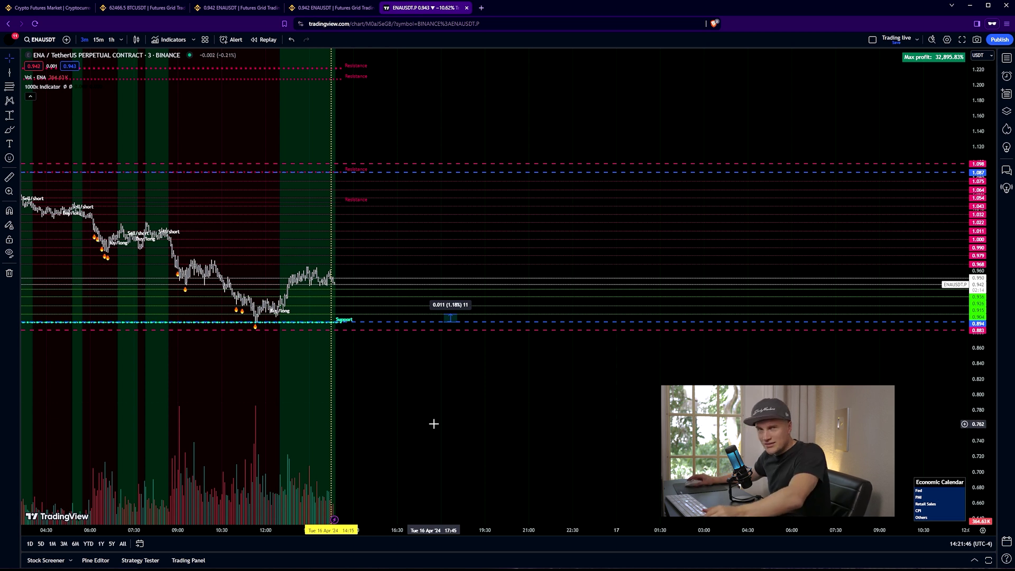
left_click(452, 322)
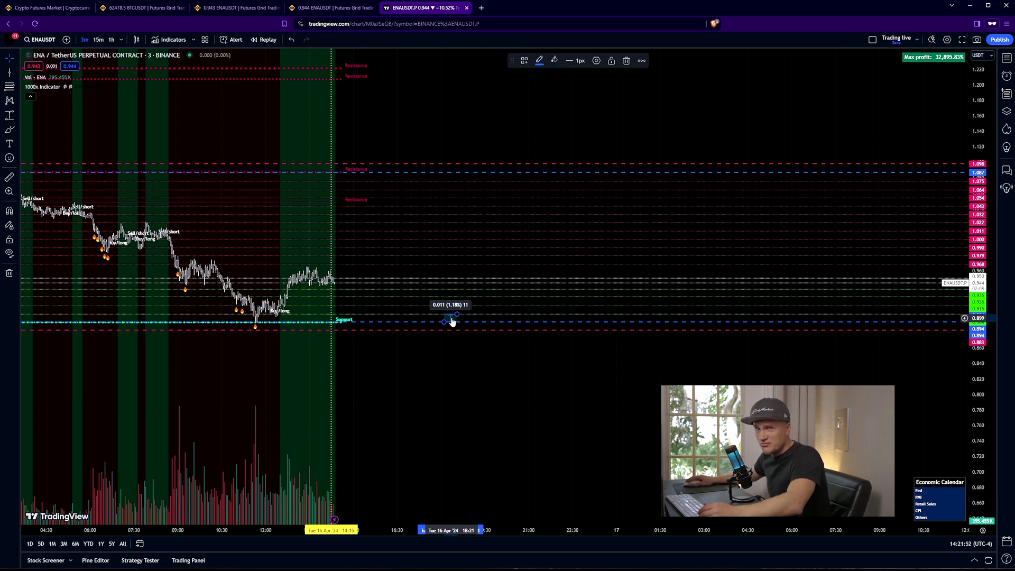
key("Delete")
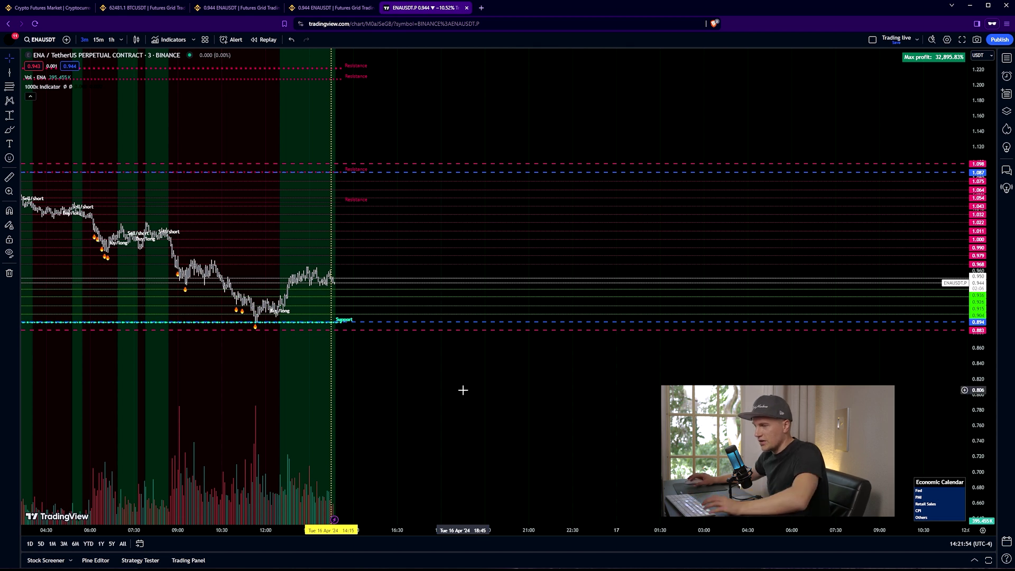
scroll(735, 442, "up", 3)
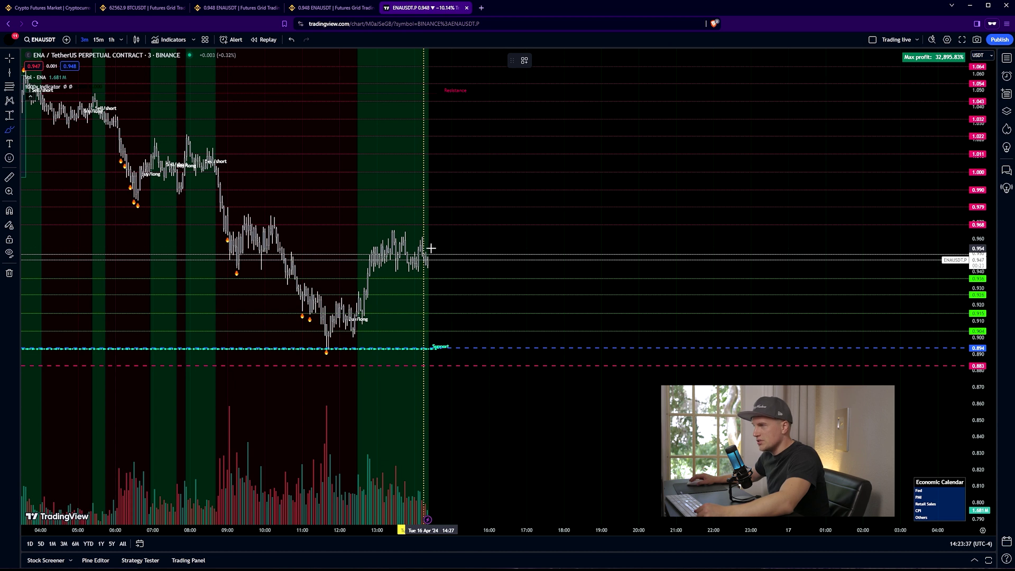
Sketch a zigzag over recent ENAUSDT prices, undoing two stray freehand strokes first.
mouse_move(435, 252)
left_mouse_down()
mouse_move(472, 335)
mouse_move(468, 400)
mouse_move(521, 375)
left_mouse_up()
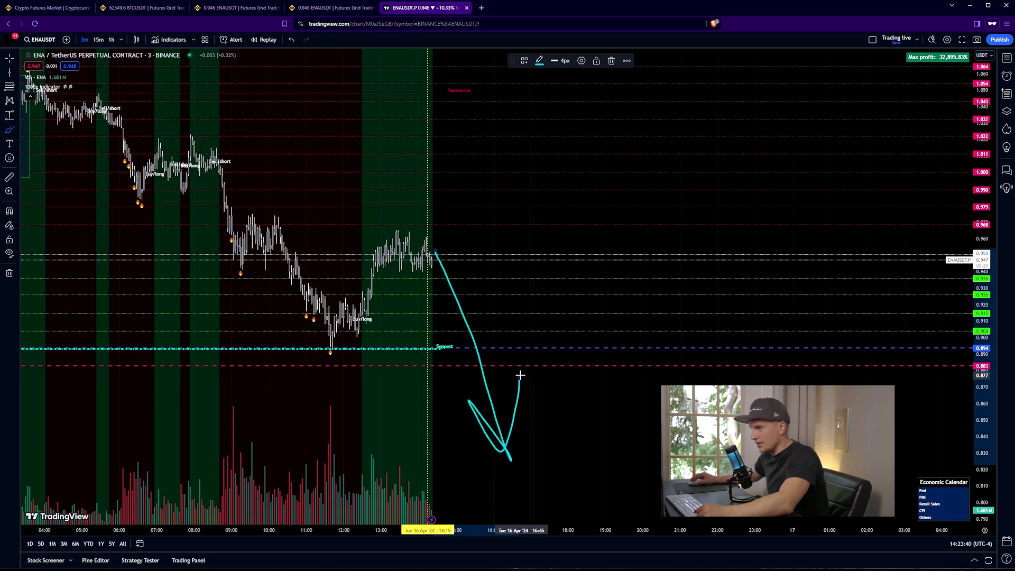
key("ctrl+z")
mouse_move(443, 262)
left_mouse_down()
mouse_move(549, 75)
mouse_move(562, 125)
left_mouse_up()
key("ctrl+z")
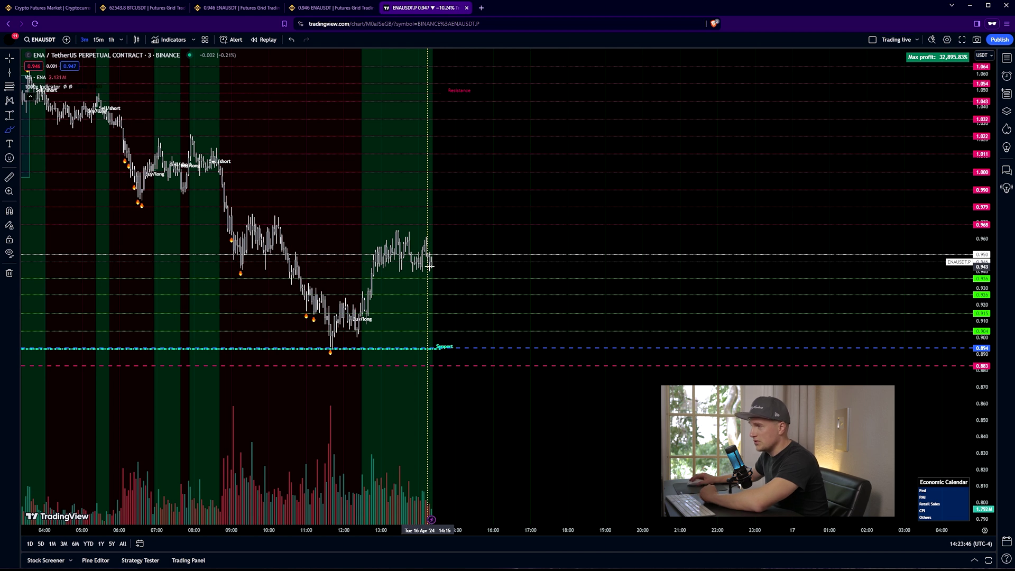
mouse_move(434, 262)
left_mouse_down()
mouse_move(470, 144)
mouse_move(516, 312)
mouse_move(625, 244)
mouse_move(690, 283)
mouse_move(761, 239)
mouse_move(766, 219)
left_mouse_up()
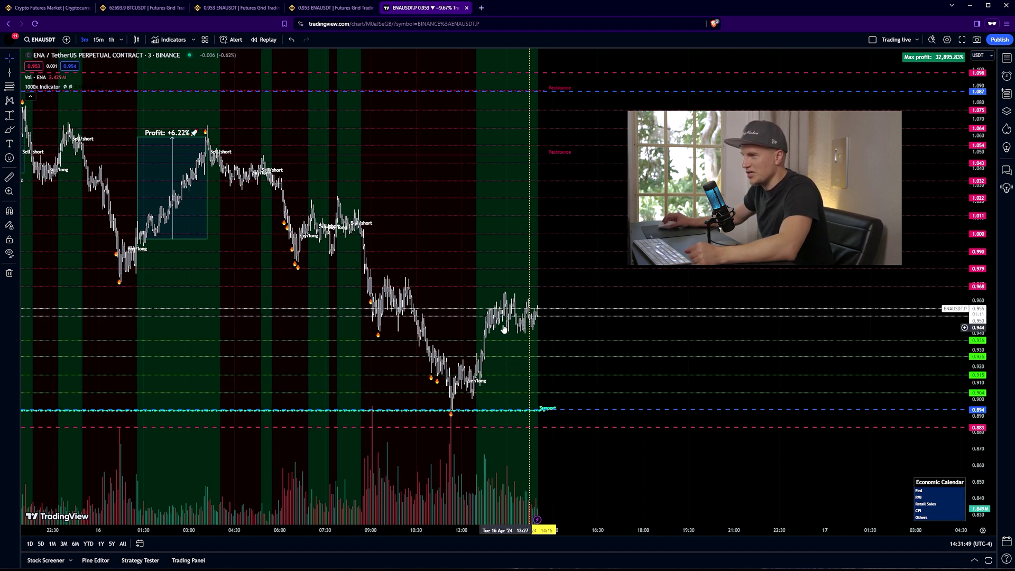
Loop around the first drop, the rise, the next drop and the long slide toward support.
mouse_move(44, 89)
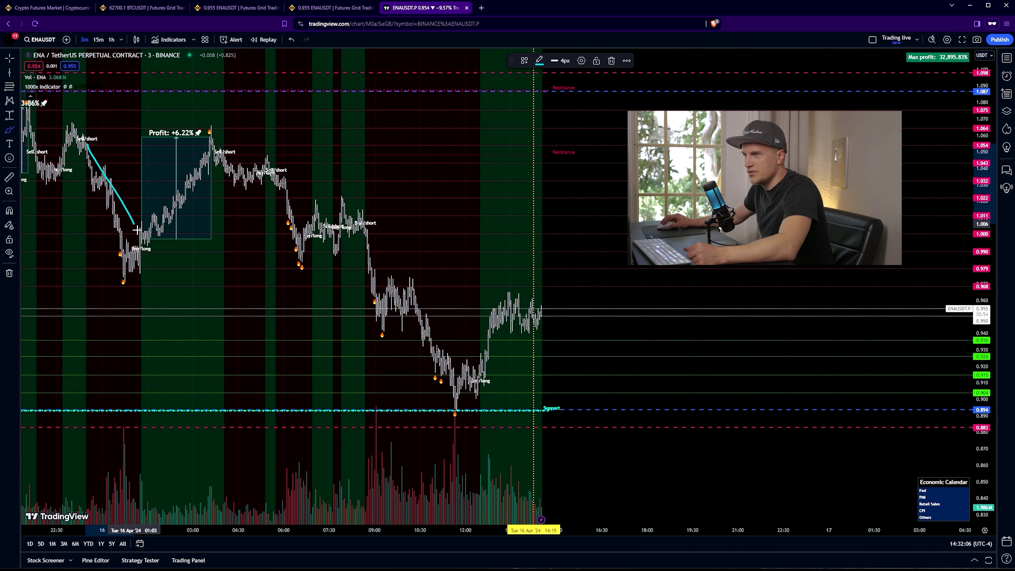
mouse_move(136, 230)
left_mouse_down()
mouse_move(135, 283)
mouse_move(96, 212)
mouse_move(87, 142)
left_mouse_up()
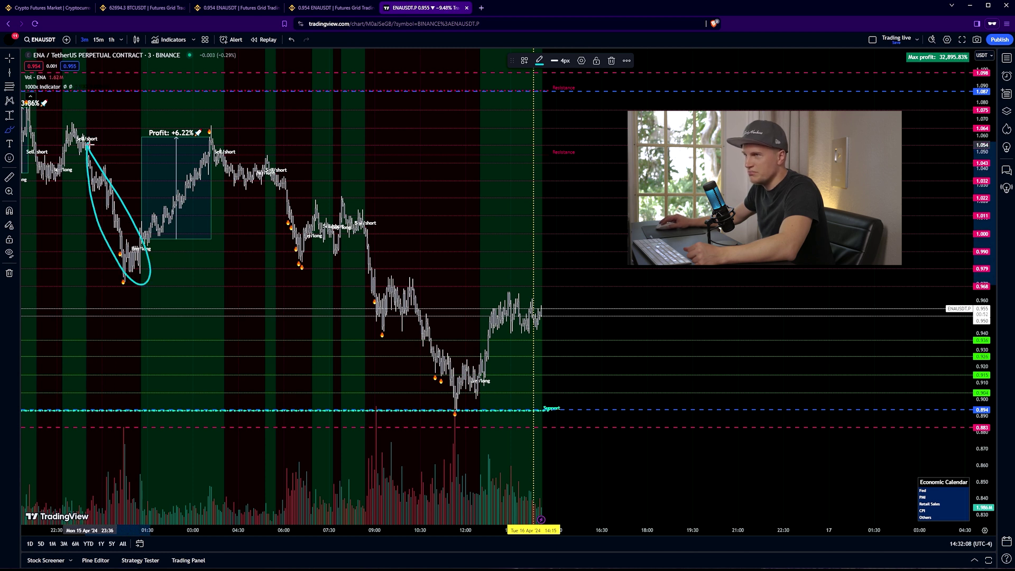
mouse_move(196, 152)
left_mouse_down()
mouse_move(153, 219)
mouse_move(151, 245)
mouse_move(227, 159)
mouse_move(209, 151)
left_mouse_up()
mouse_move(275, 154)
left_mouse_down()
mouse_move(311, 274)
mouse_move(279, 180)
left_mouse_up()
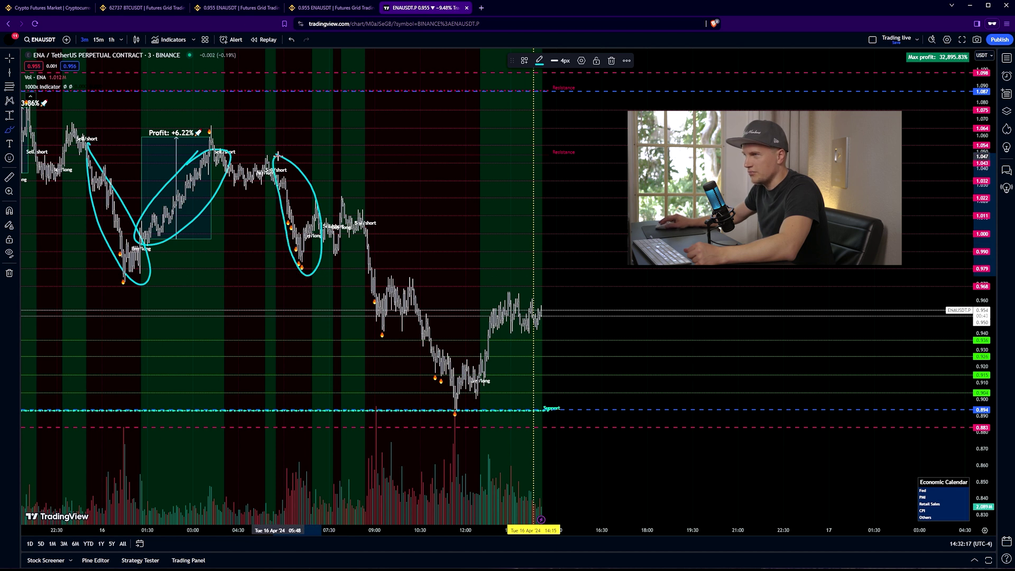
mouse_move(364, 235)
left_mouse_down()
mouse_move(445, 308)
mouse_move(377, 312)
left_mouse_up()
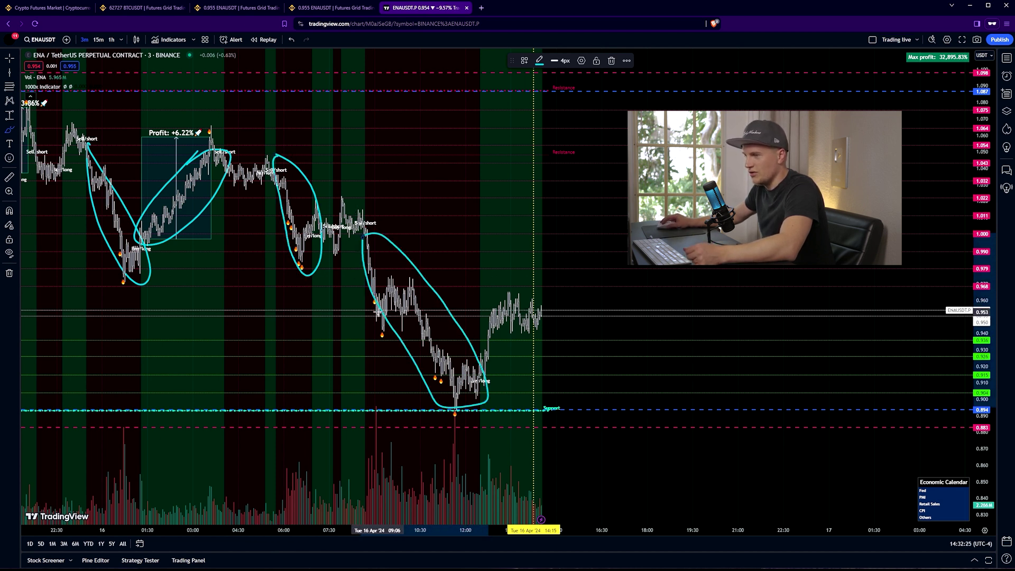
mouse_move(511, 286)
left_mouse_down()
mouse_move(470, 366)
mouse_move(521, 365)
mouse_move(554, 307)
mouse_move(509, 286)
left_mouse_up()
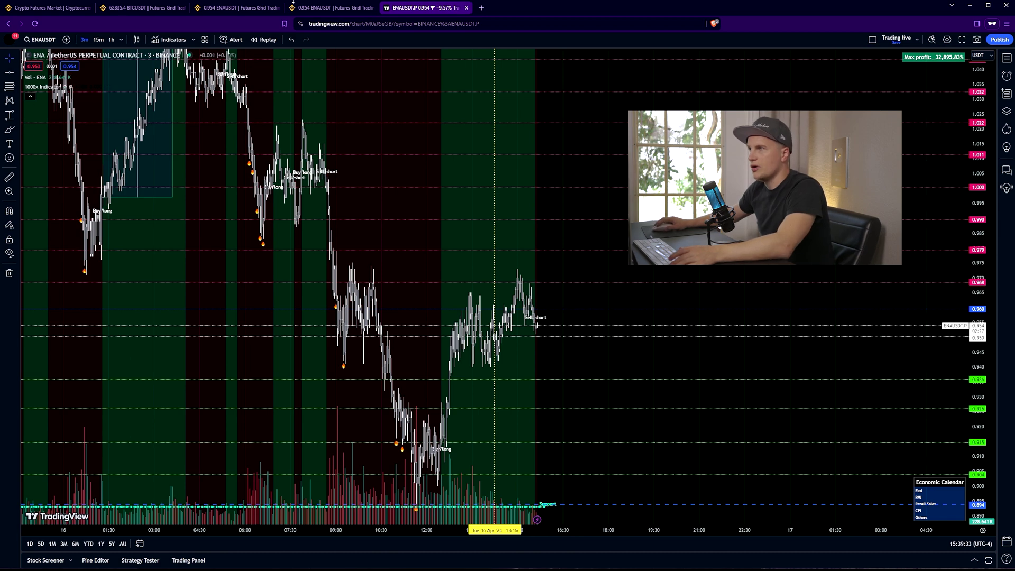
left_click(293, 4)
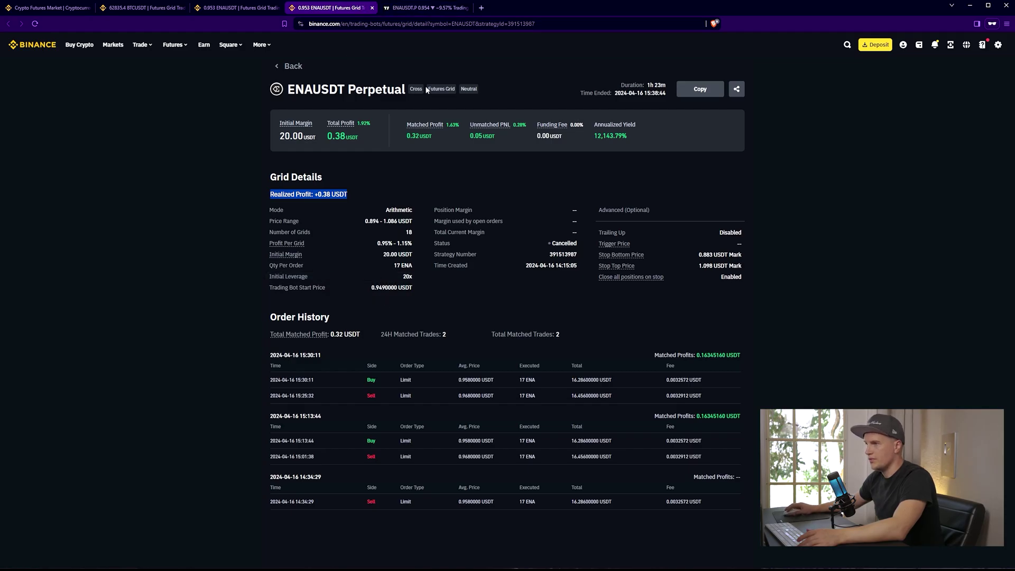
Trace ENAUSDT's latest rise and loop its starting area in green, then return to the bot's results.
left_click(413, 8)
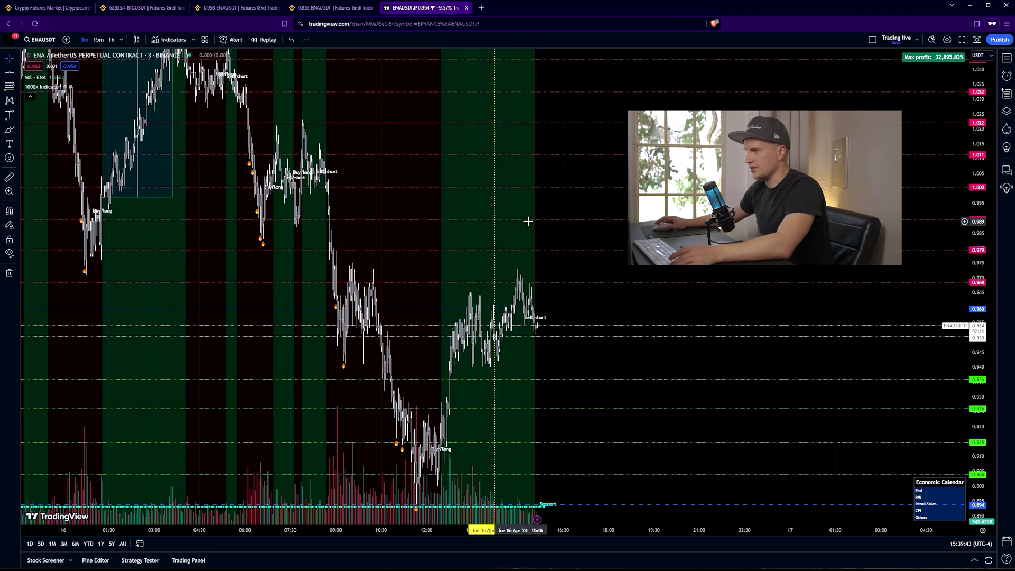
key("alt+b")
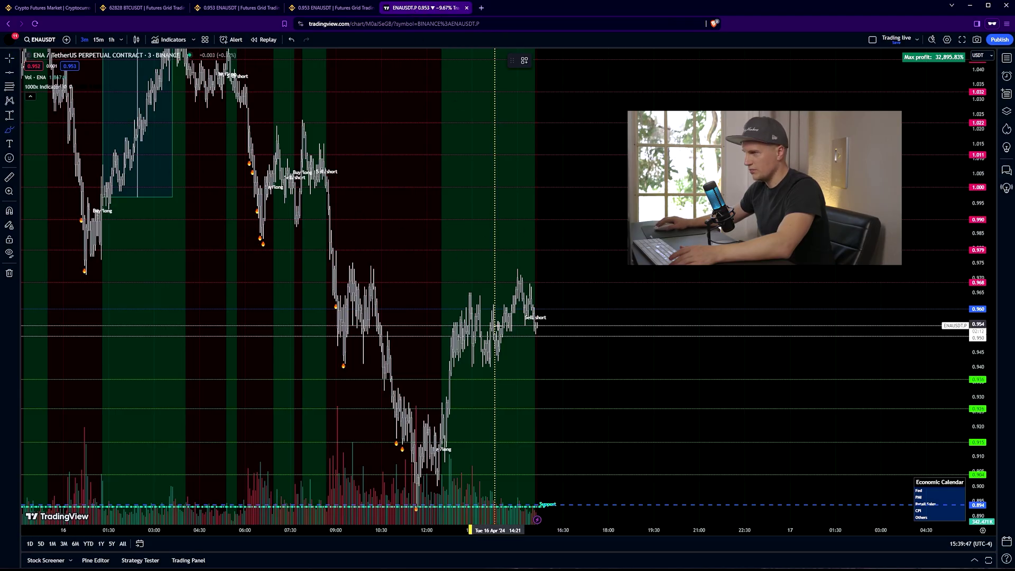
mouse_move(500, 324)
left_mouse_down()
mouse_move(529, 270)
mouse_move(552, 317)
mouse_move(559, 300)
left_mouse_up()
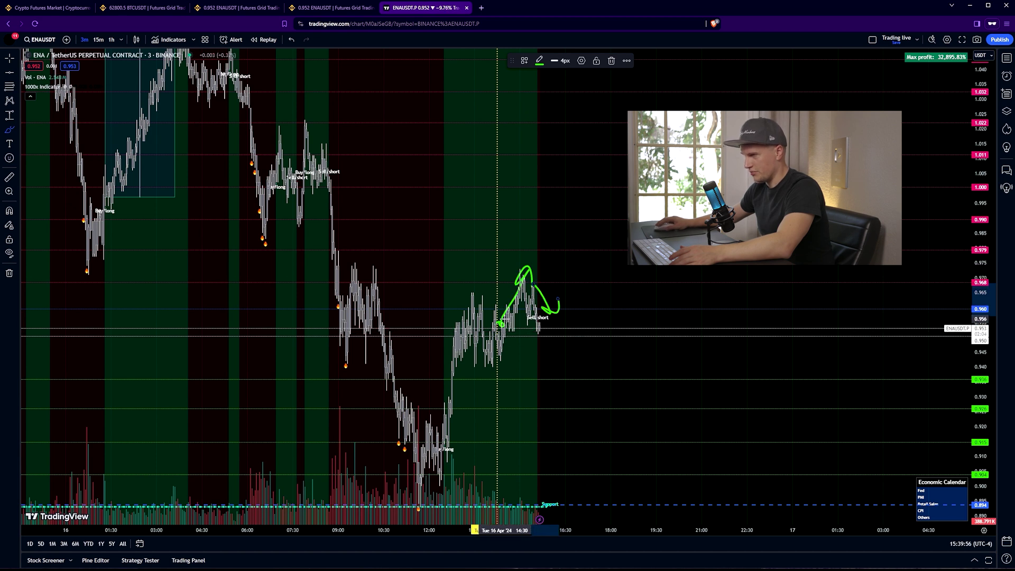
left_click_drag(501, 342, 499, 341)
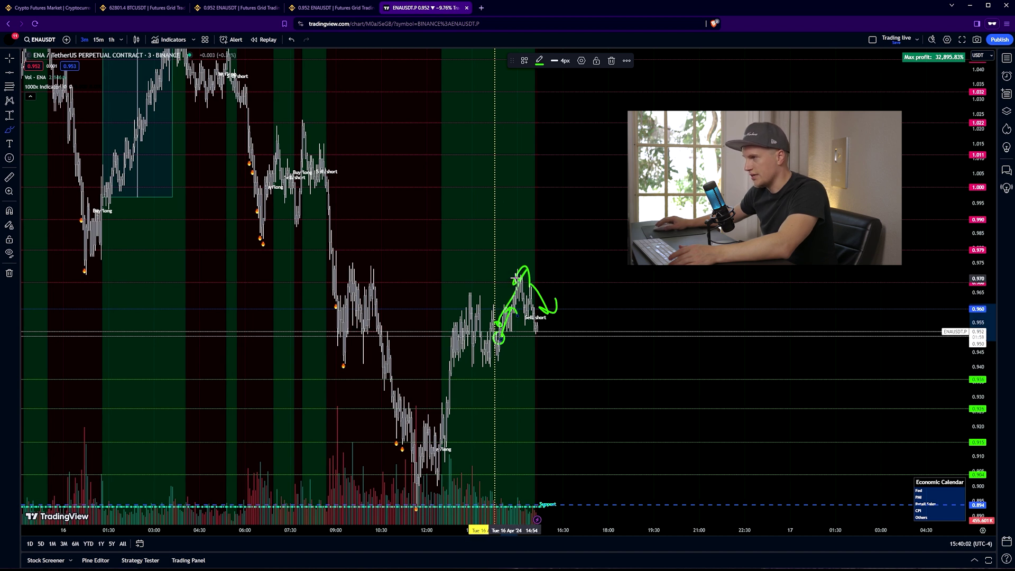
left_click(331, 7)
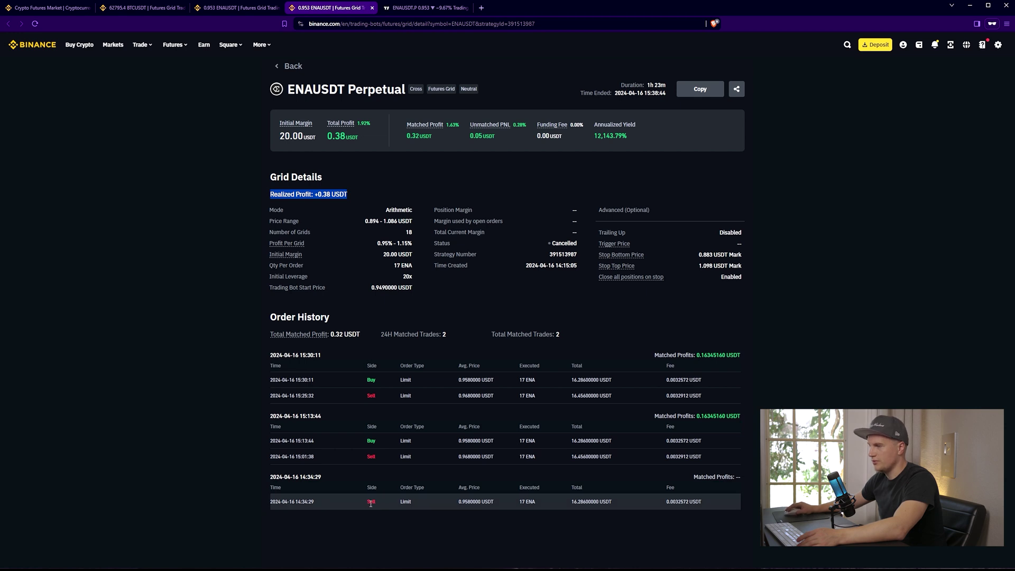
Highlight the ended bot's 12,143.79% annualized yield and scroll through its details.
left_click(310, 194)
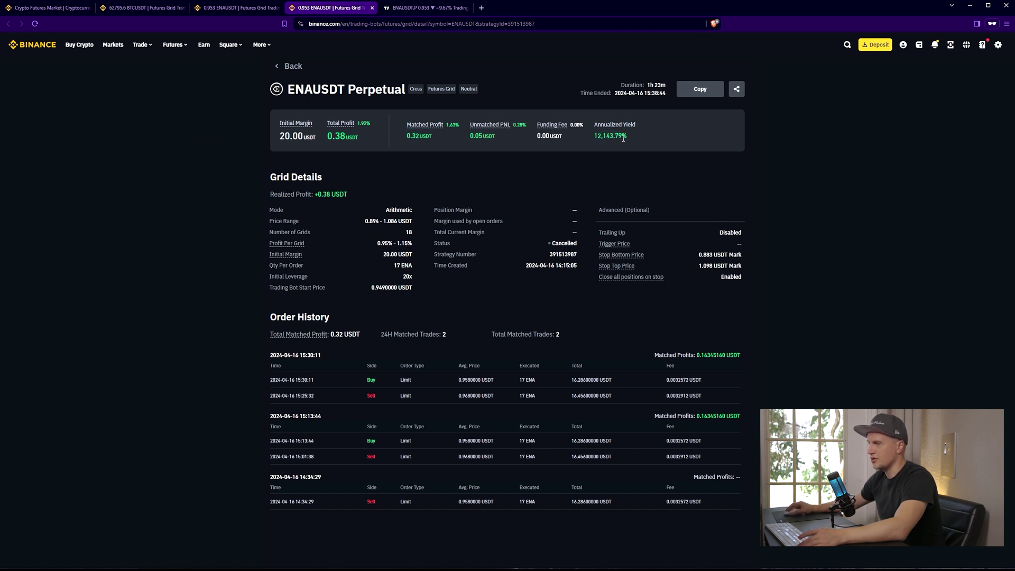
triple_click(607, 138)
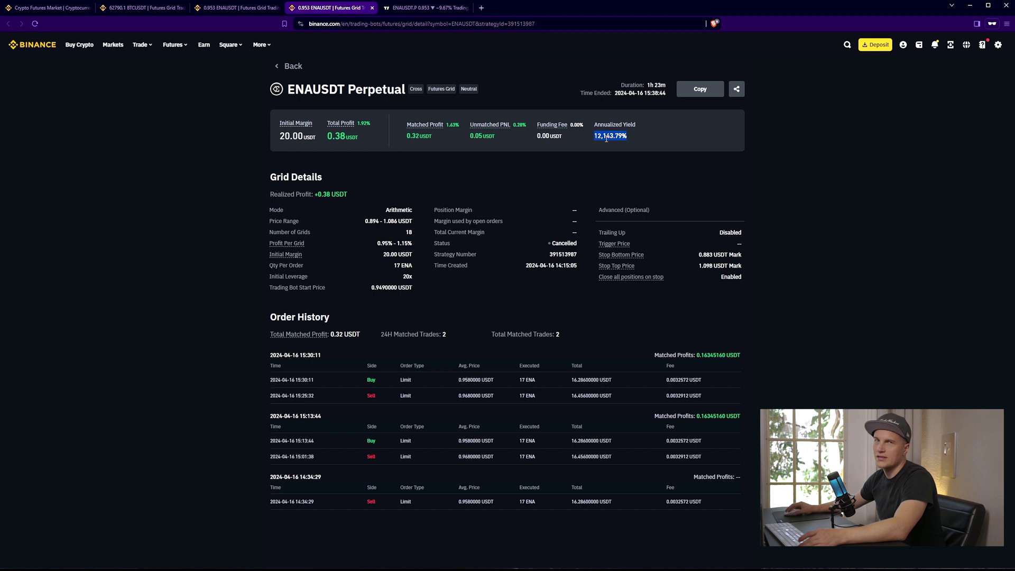
left_click(601, 146)
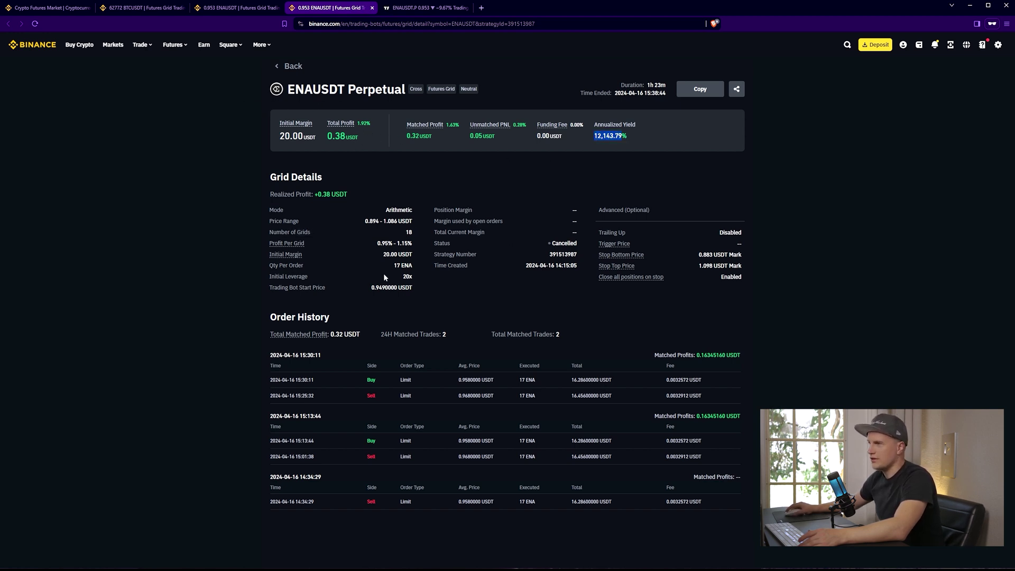
scroll(417, 268, "down", 1)
scroll(423, 268, "up", 1)
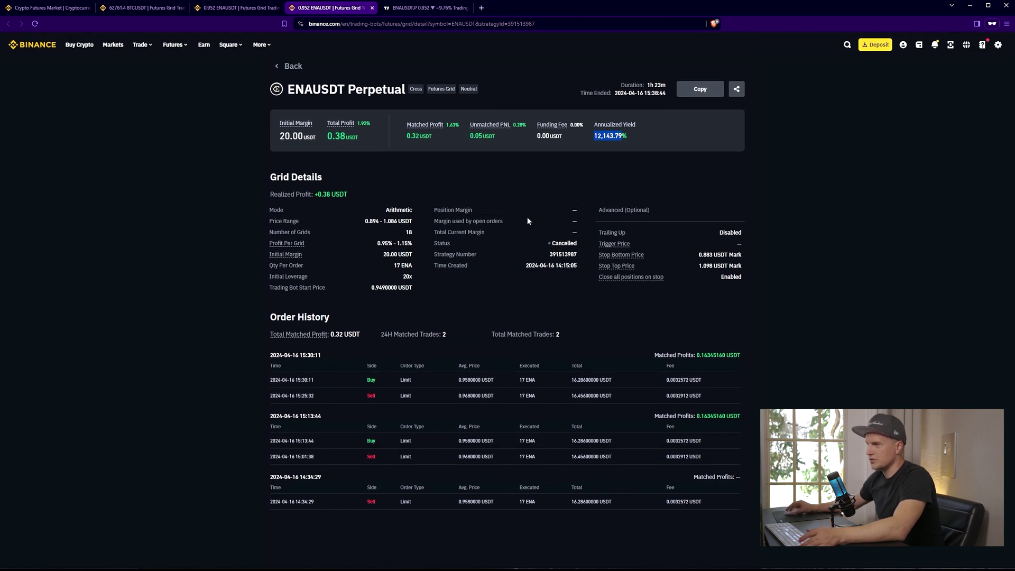
left_click(666, 188)
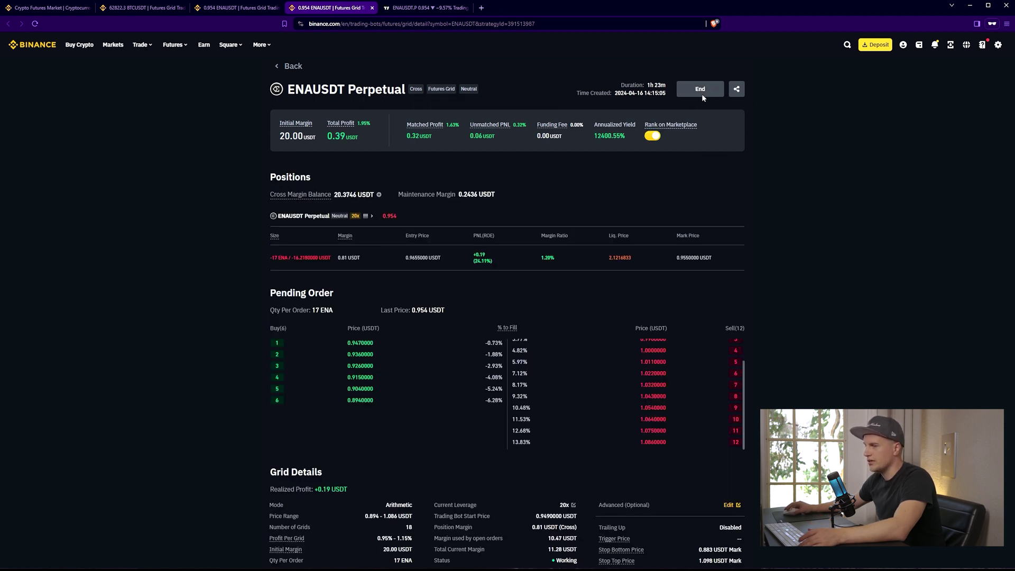
End the ENAUSDT grid bot closing all positions, and highlight its 0.38 USDT total profit.
left_click(702, 93)
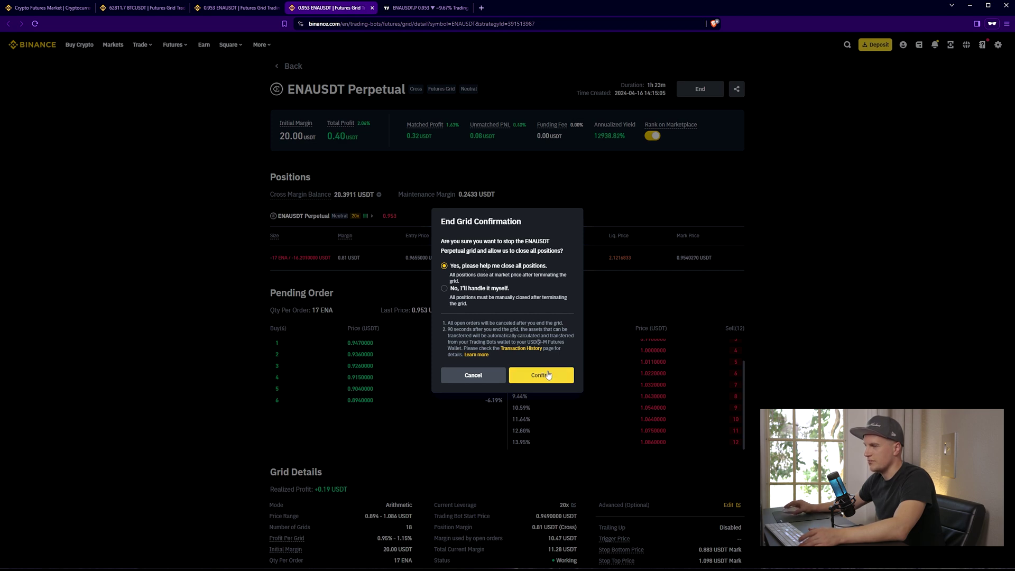
left_click(548, 375)
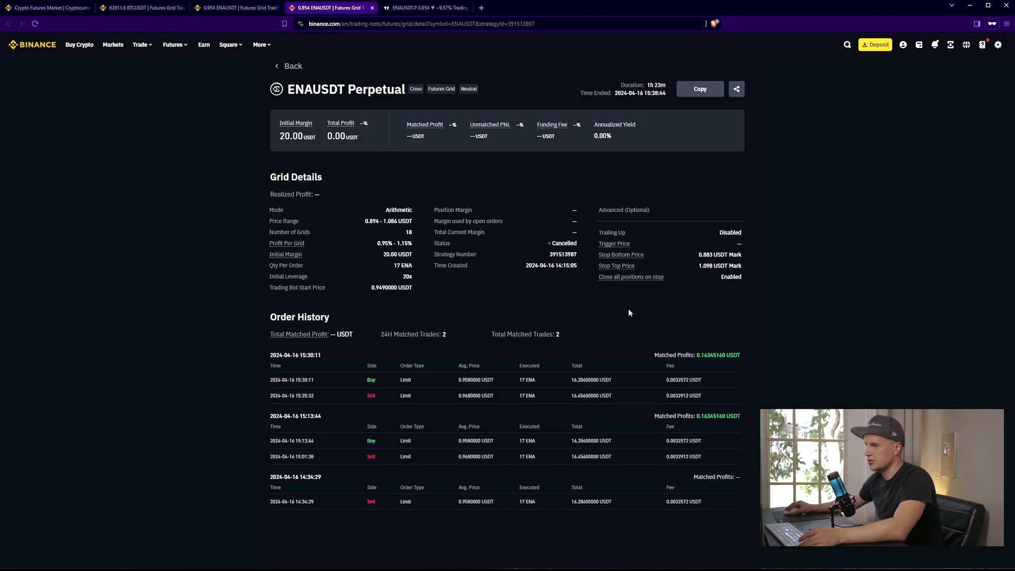
mouse_move(658, 278)
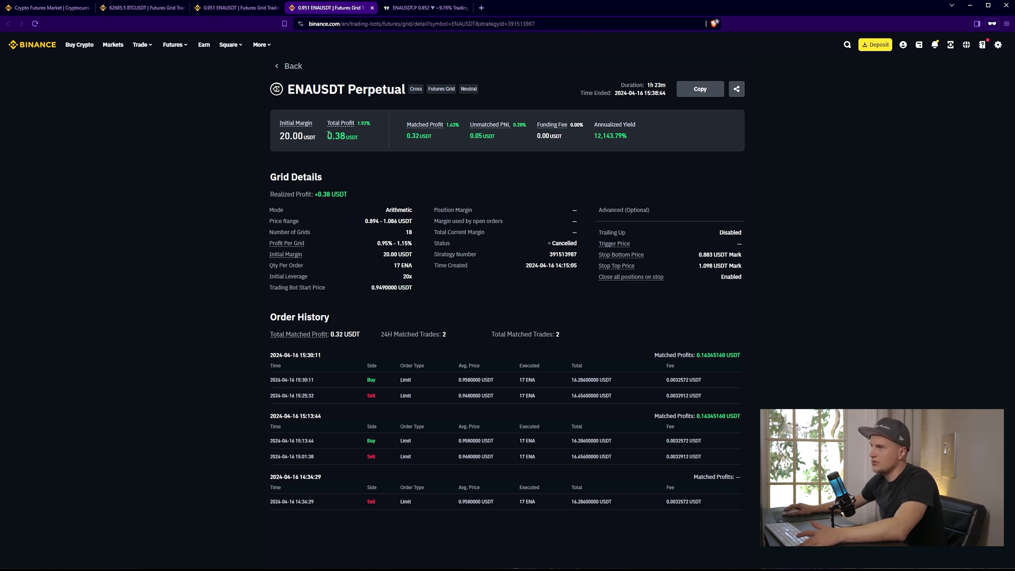
left_click_drag(328, 135, 352, 137)
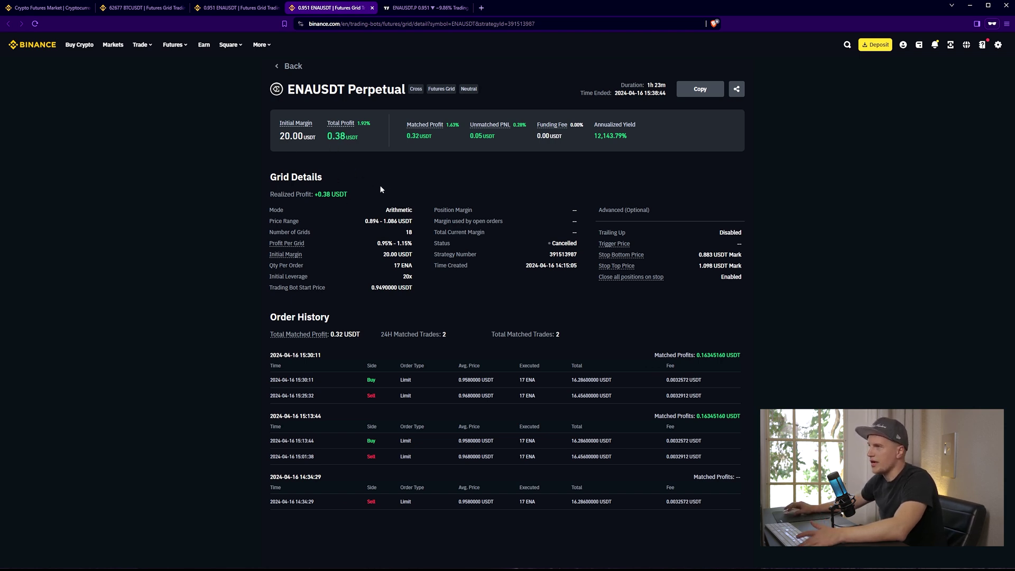
key("ctrl+Tab")
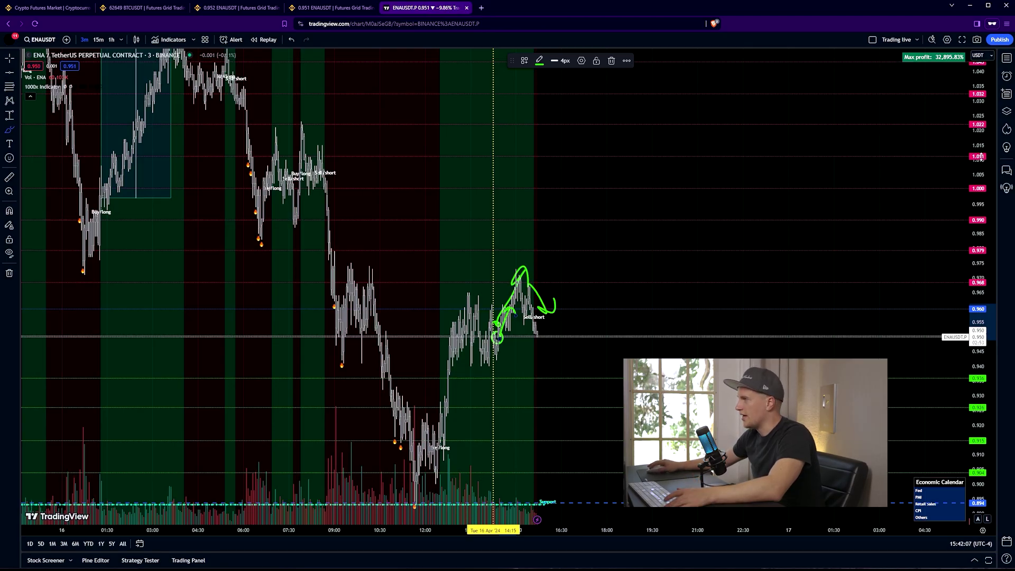
Compress the price scale and add a chart text note reading '(20 USDT / 18) * ('.
left_click_drag(980, 157, 980, 190)
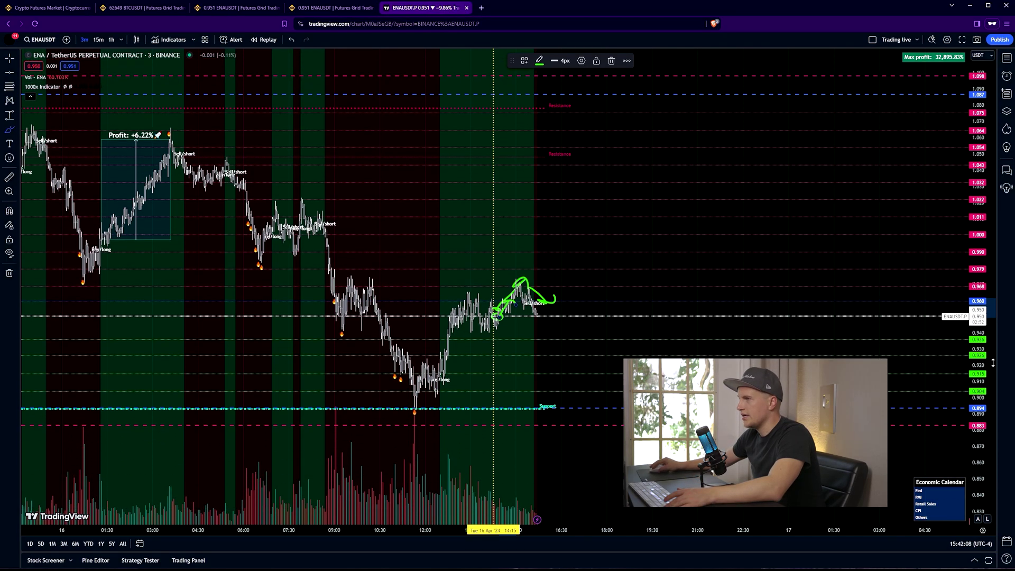
left_click(9, 144)
left_click(582, 186)
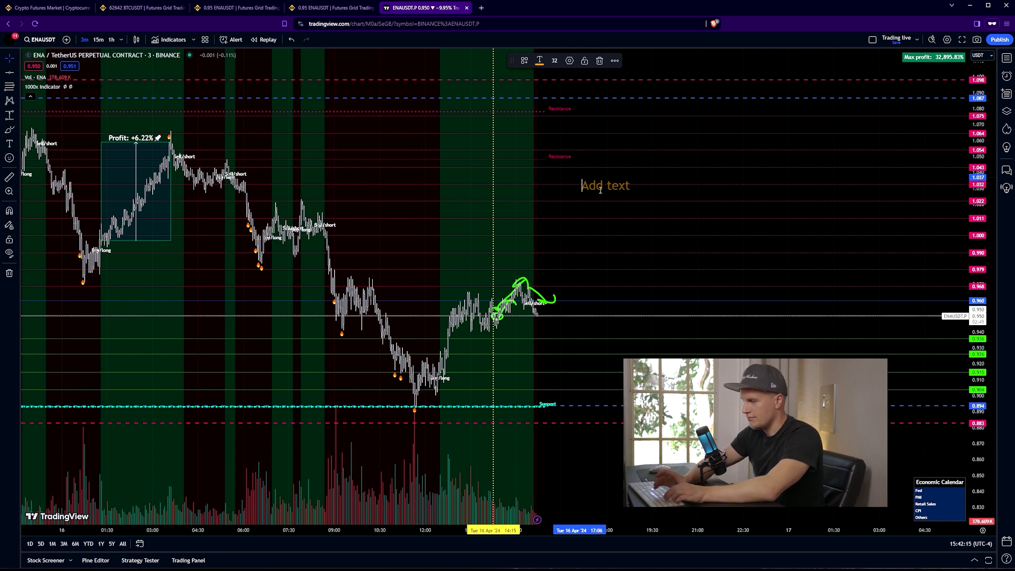
type("20 US")
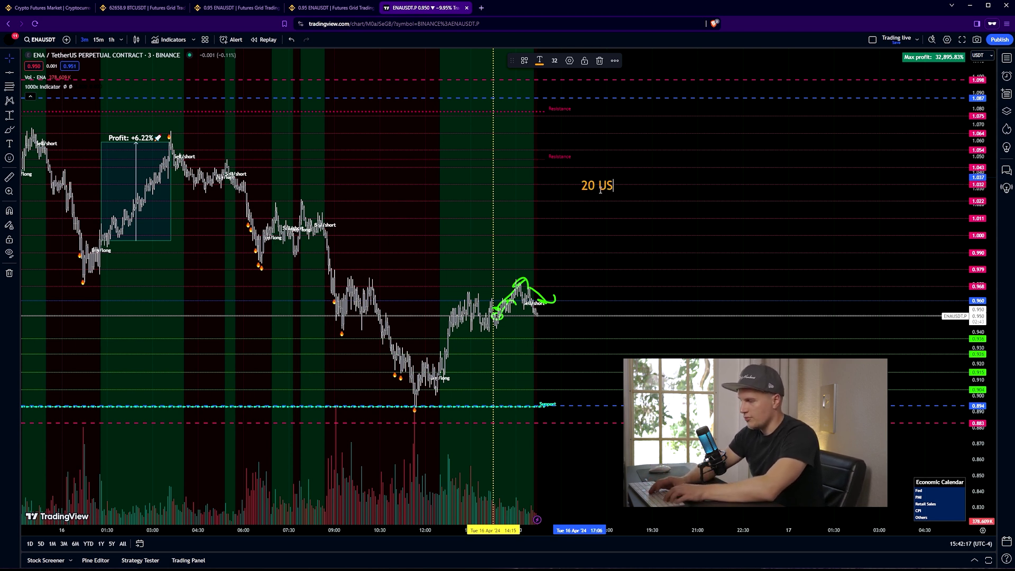
type("DT / 18")
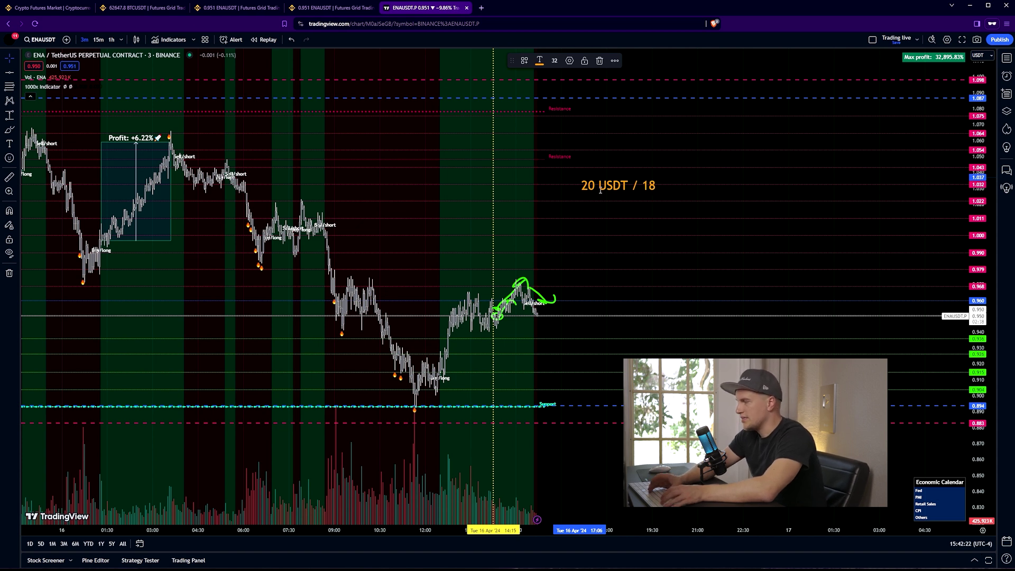
type(")")
left_click(601, 189)
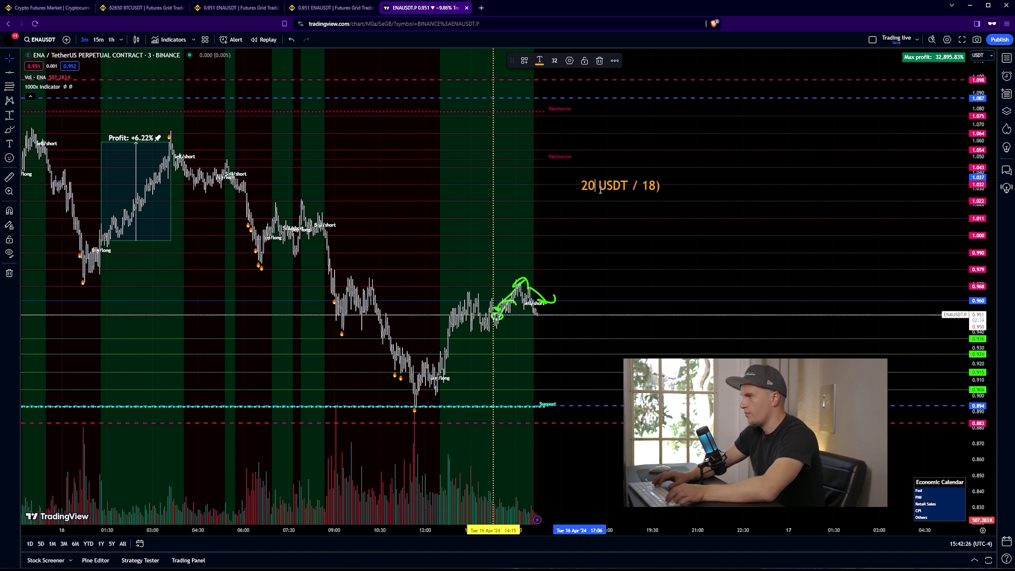
type("(")
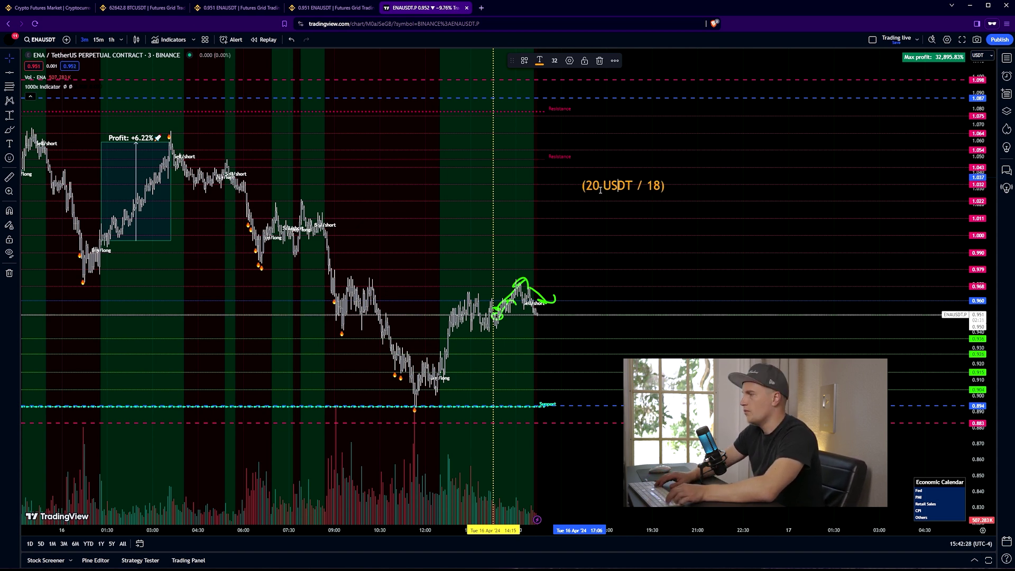
type(" *")
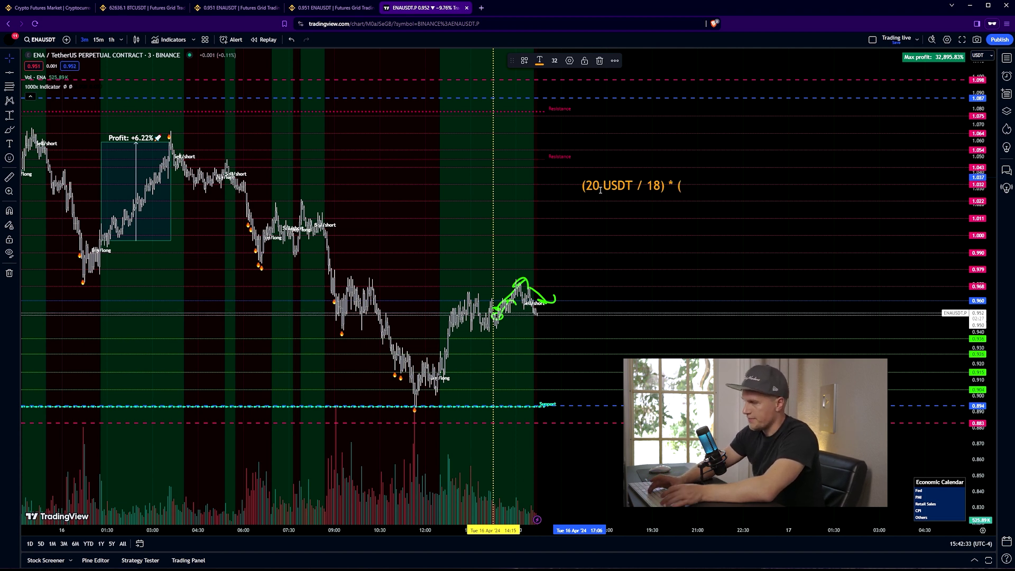
Measure the price distance of one grid step with the price range tool.
left_click(570, 301, "shift")
left_click(580, 286)
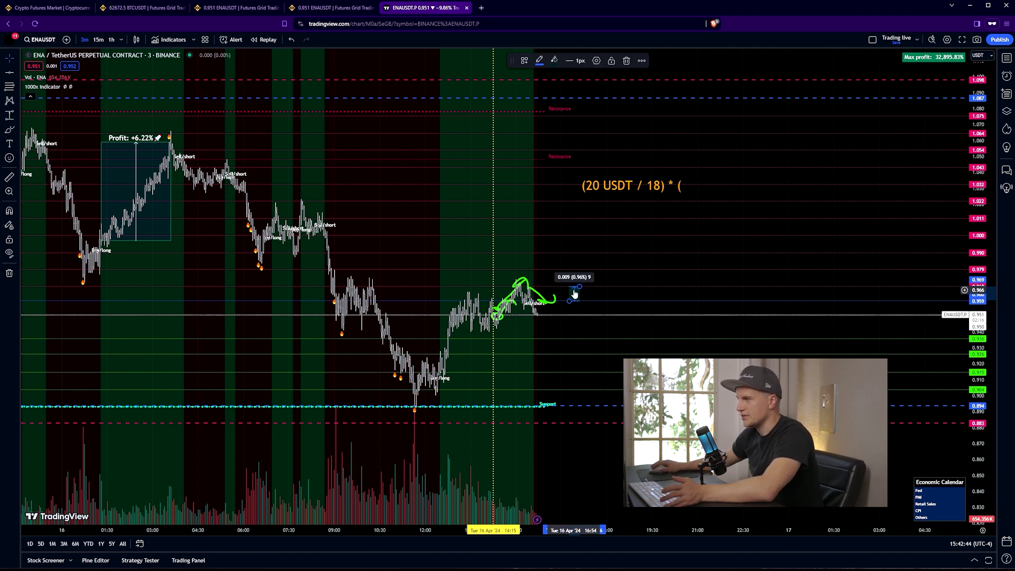
left_click_drag(575, 290, 583, 258)
left_click_drag(593, 299, 595, 299)
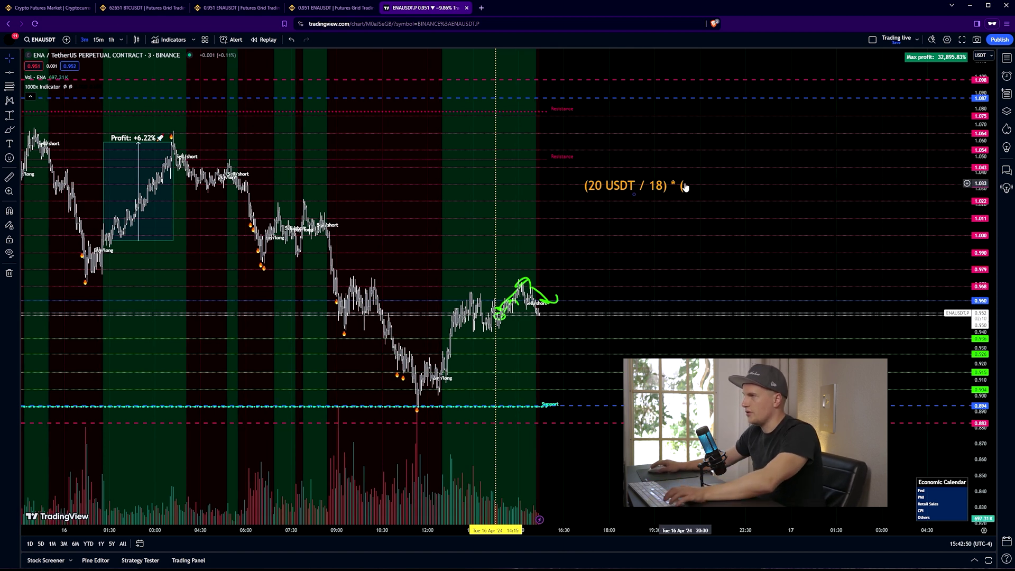
double_click(682, 187)
Complete the note as '(20 USDT / 18) * (1% * 20)' and nudge it left and down.
left_click(491, 263)
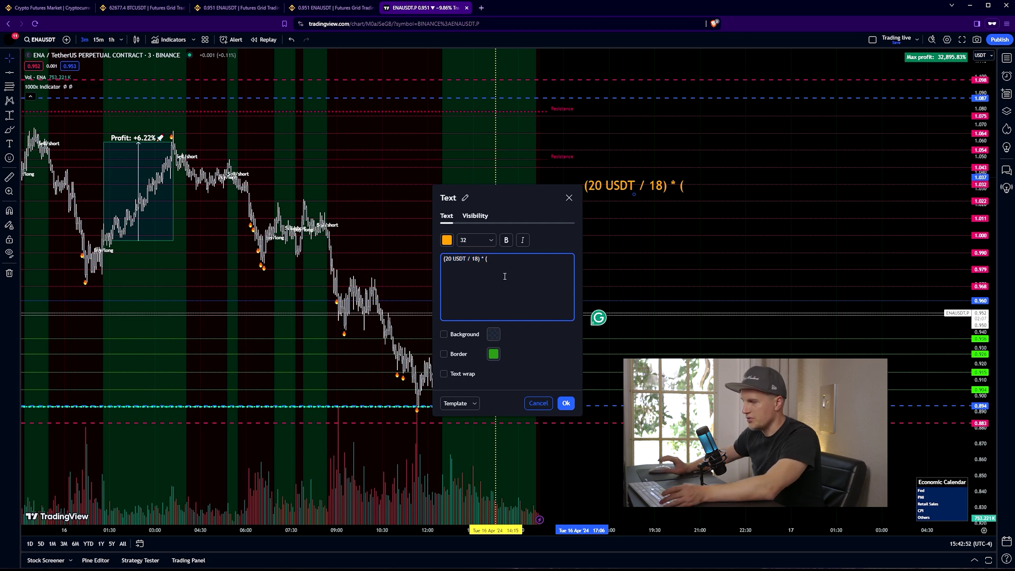
type("1% * 20")
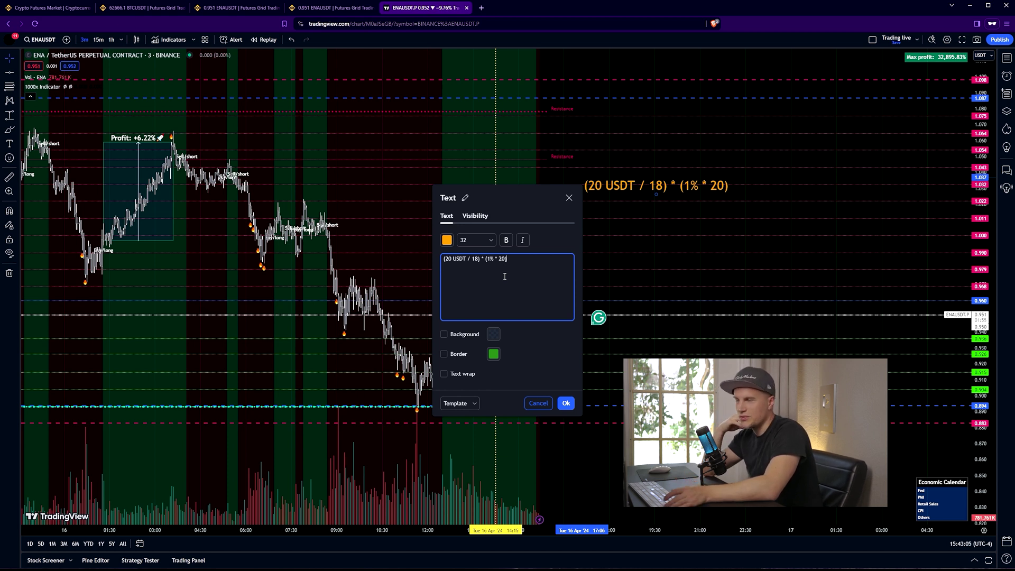
key("Escape")
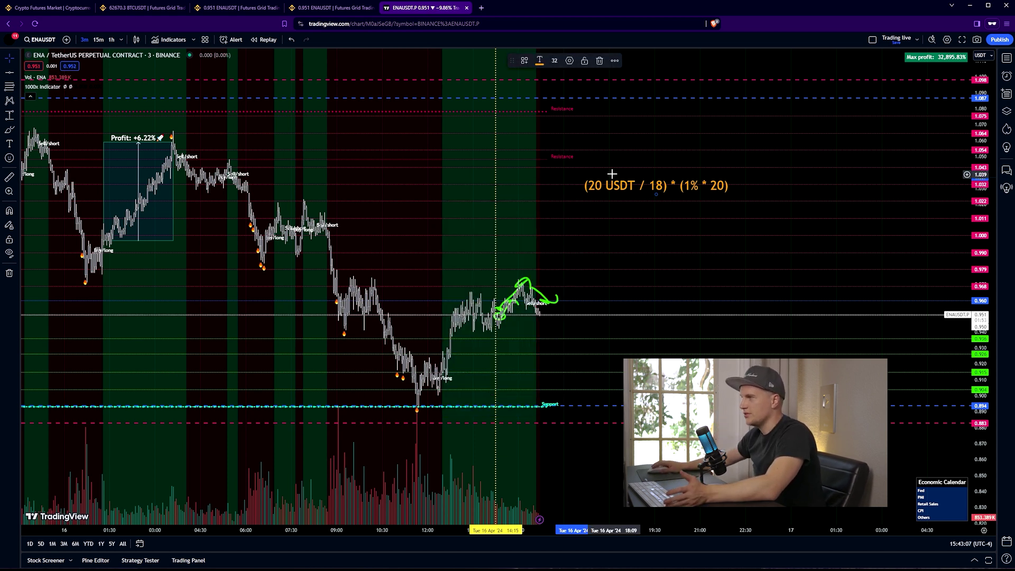
left_click_drag(614, 190, 588, 198)
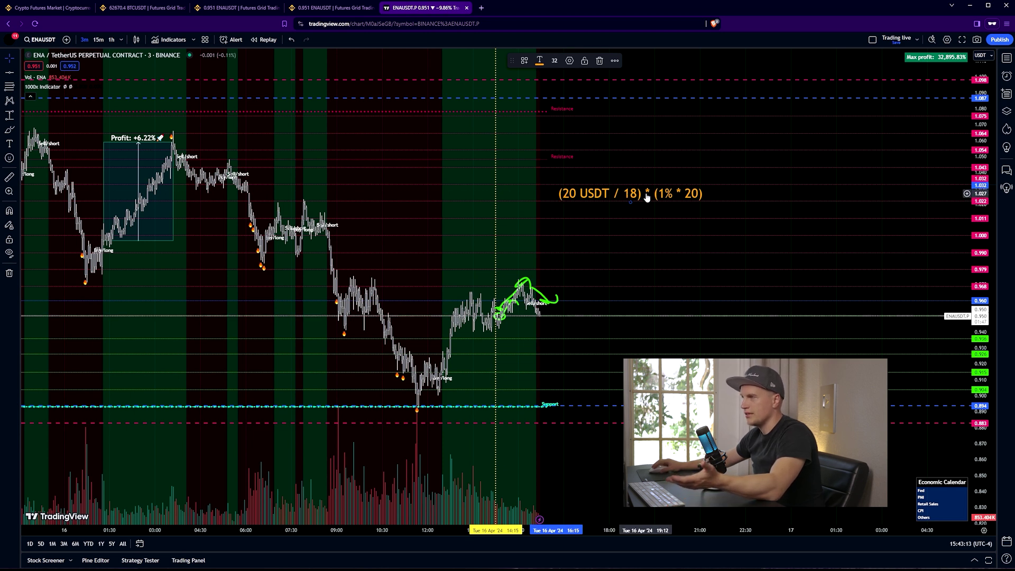
double_click(632, 195)
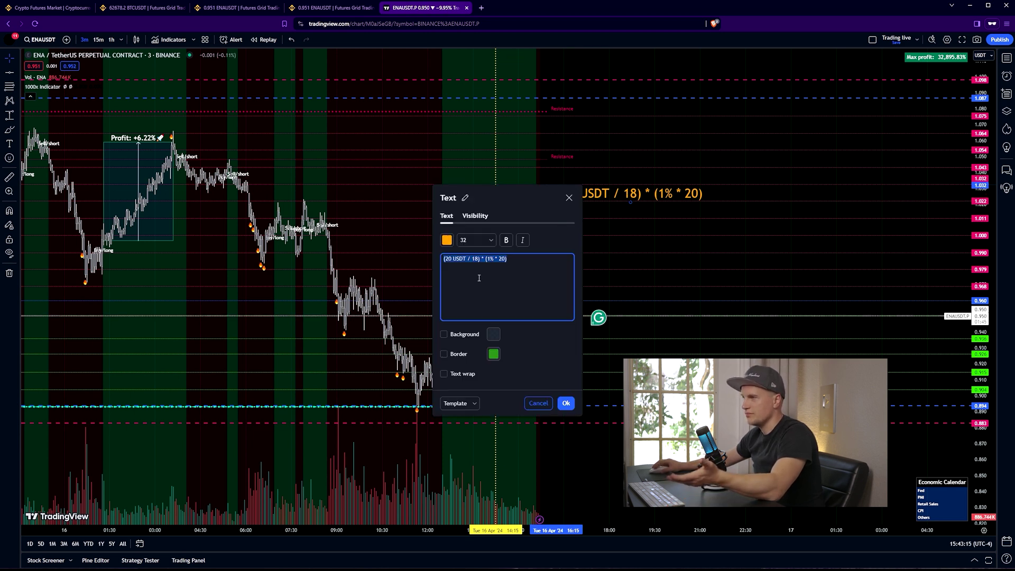
left_click(475, 258)
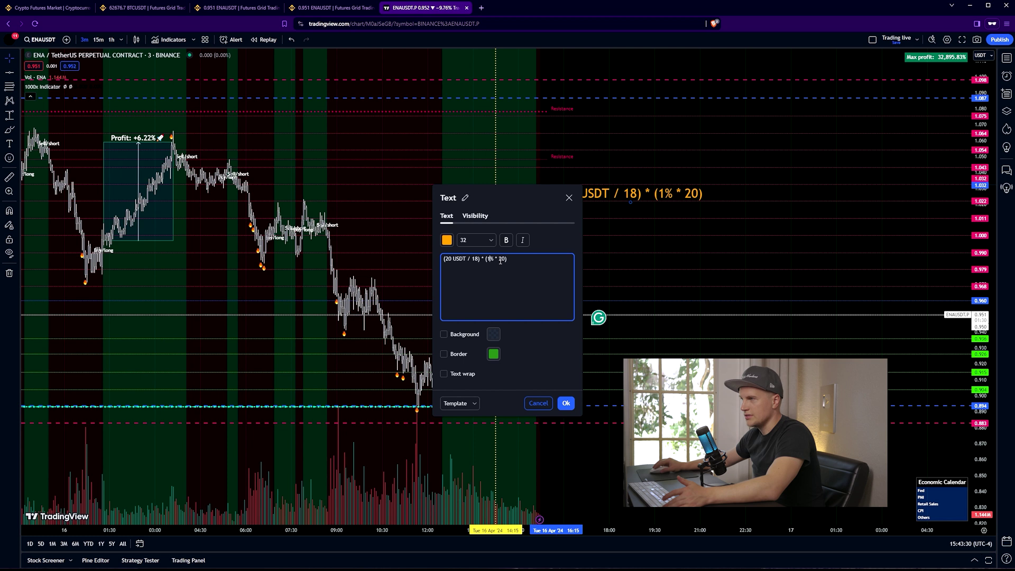
left_click(568, 402)
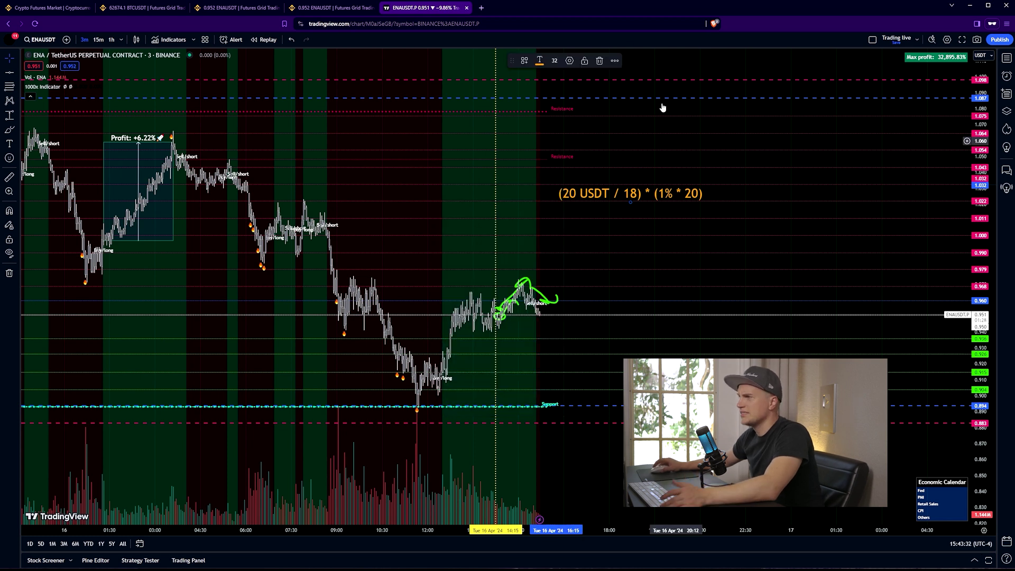